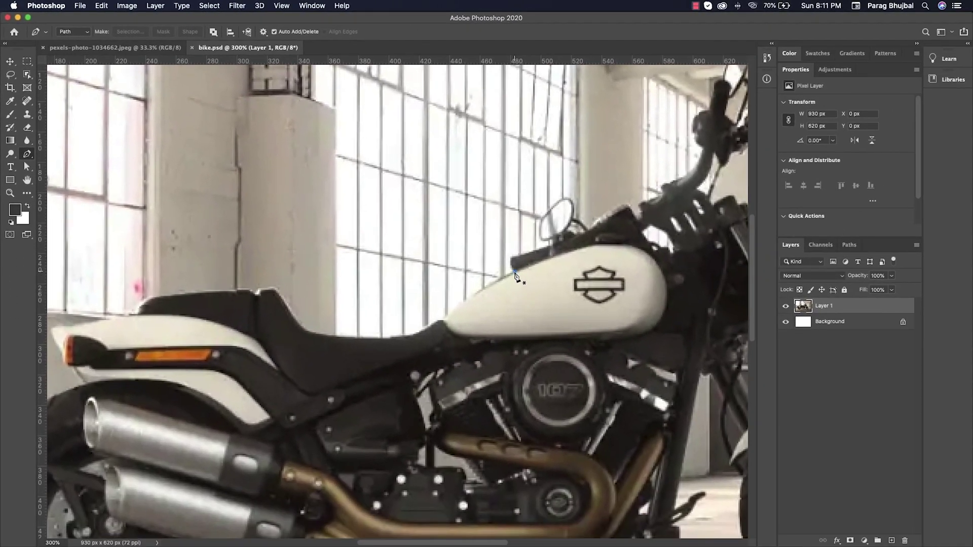
# Start a pen path on the fuel tank's upper rear edge and trace it down to the dip of the seat
pyautogui.click(514, 273)
pyautogui.moveTo(445, 320); pyautogui.dragTo(422, 344)
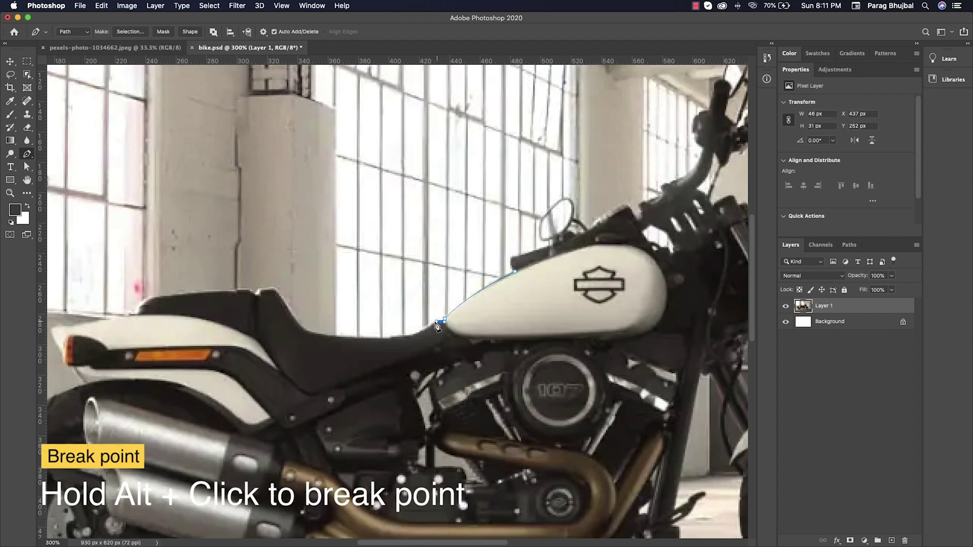
pyautogui.moveTo(437, 325); pyautogui.dragTo(421, 334)
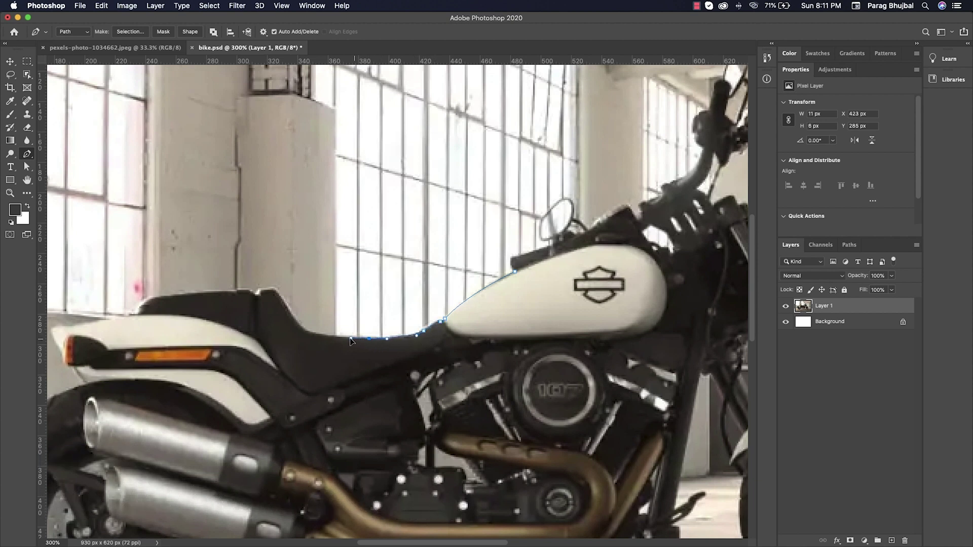
pyautogui.click(345, 339)
# Continue the path up the rider seat's raised back and through the notch before the passenger seat
pyautogui.moveTo(305, 310); pyautogui.dragTo(393, 339)
pyautogui.press('super+equal')
pyautogui.click(370, 329)
pyautogui.click(349, 331)
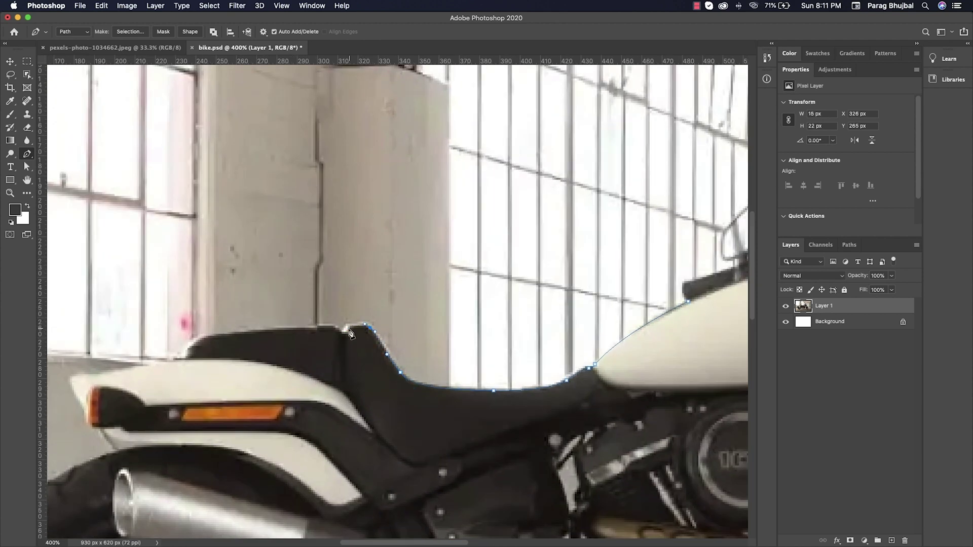
pyautogui.click(340, 333)
pyautogui.click(336, 329)
pyautogui.moveTo(335, 330); pyautogui.dragTo(435, 328)
pyautogui.moveTo(409, 329); pyautogui.dragTo(399, 329)
# Trace the path along the top of the passenger seat and onto the rear fender's upper edge
pyautogui.moveTo(310, 339); pyautogui.dragTo(411, 327)
pyautogui.moveTo(407, 325); pyautogui.dragTo(398, 329)
pyautogui.click(377, 348)
pyautogui.moveTo(312, 358); pyautogui.dragTo(419, 307)
pyautogui.click(455, 293)
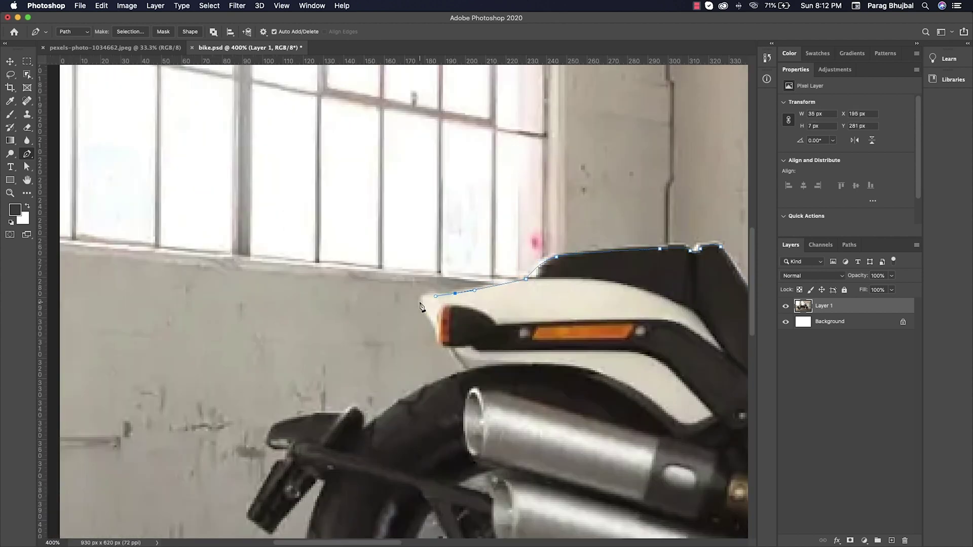
# Trace the path around the fender's tail and tail light, and along the upper curve of the rear tyre
pyautogui.click(435, 330)
pyautogui.click(441, 347)
pyautogui.click(469, 370)
pyautogui.moveTo(388, 420); pyautogui.dragTo(362, 407)
pyautogui.keyDown('alt'); pyautogui.click(406, 367); pyautogui.keyUp('alt')
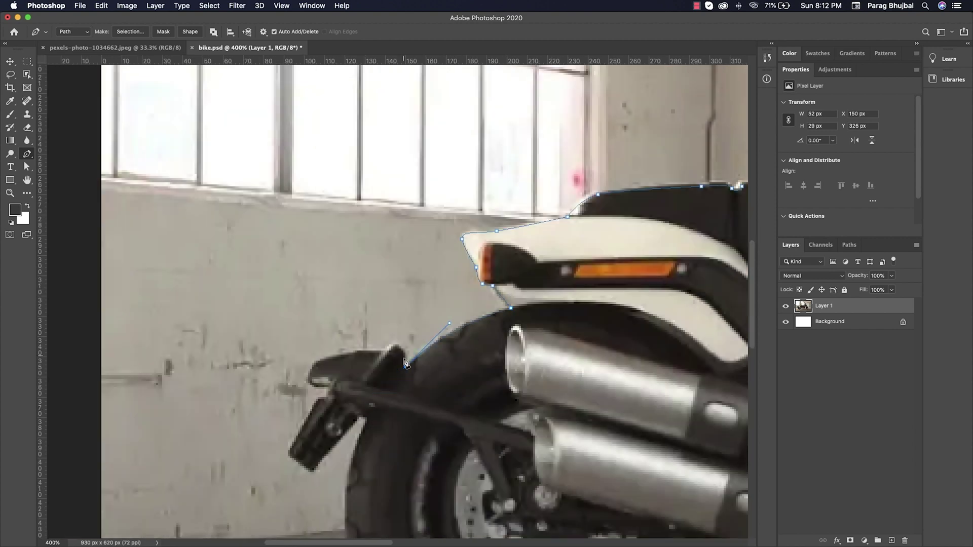
# Outline the plate bracket and rear light behind the rear wheel, bringing the path back to the tyre
pyautogui.moveTo(402, 347); pyautogui.dragTo(317, 360)
pyautogui.click(385, 351)
pyautogui.moveTo(310, 369); pyautogui.dragTo(381, 351)
pyautogui.click(314, 385)
pyautogui.click(329, 387)
pyautogui.click(329, 399)
pyautogui.click(355, 339)
pyautogui.click(327, 390)
pyautogui.click(351, 409)
pyautogui.keyDown('alt'); pyautogui.click(366, 367); pyautogui.keyUp('alt')
pyautogui.click(375, 370)
# Trace the rear tyre's outer curve around the ground contact and up to the bracket under the exhaust, breaking the last anchor
pyautogui.moveTo(385, 456); pyautogui.dragTo(318, 331)
pyautogui.moveTo(286, 365); pyautogui.dragTo(299, 439)
pyautogui.moveTo(304, 436); pyautogui.dragTo(218, 350)
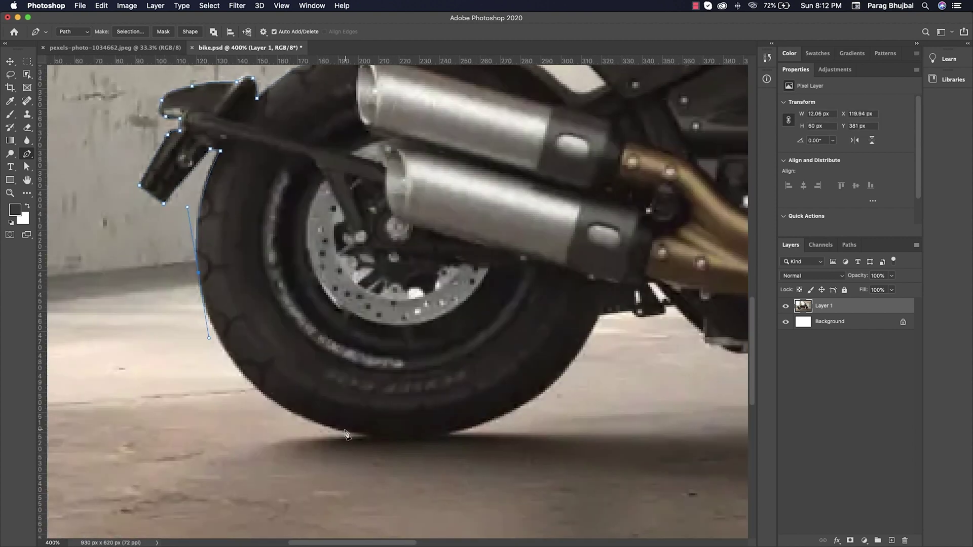
pyautogui.moveTo(345, 437); pyautogui.dragTo(438, 459)
pyautogui.moveTo(438, 446); pyautogui.dragTo(359, 458)
pyautogui.moveTo(521, 334); pyautogui.dragTo(560, 229)
pyautogui.moveTo(560, 314); pyautogui.dragTo(304, 358)
pyautogui.keyDown('alt'); pyautogui.click(265, 378); pyautogui.keyUp('alt')
# Continue the path past the small brackets behind the engine and along the frame's underside to the kickstand
pyautogui.click(300, 374)
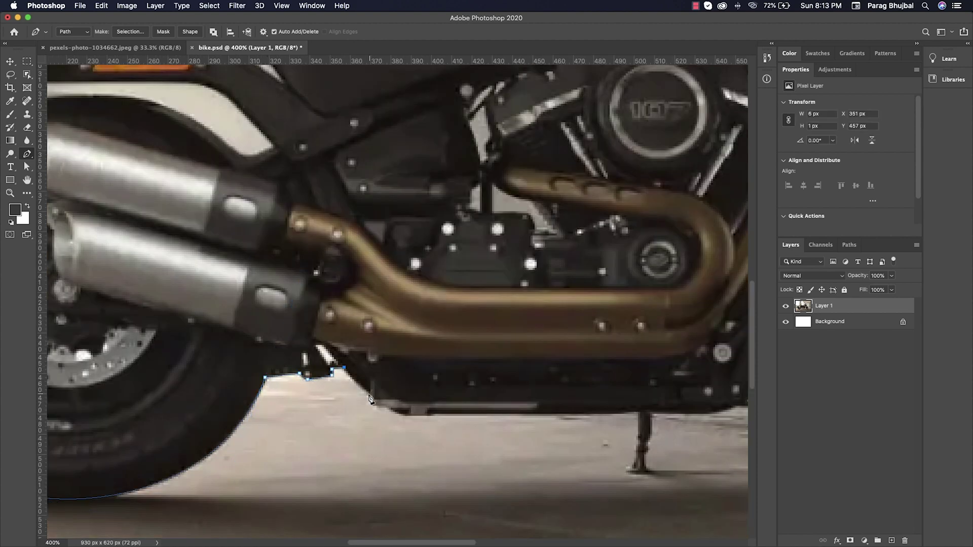
pyautogui.click(371, 396)
pyautogui.click(375, 405)
pyautogui.click(389, 408)
pyautogui.click(411, 417)
pyautogui.moveTo(411, 417); pyautogui.dragTo(331, 416)
pyautogui.click(559, 412)
# Outline the kickstand from the frame down to its foot and back up
pyautogui.moveTo(559, 413); pyautogui.dragTo(484, 390)
pyautogui.moveTo(481, 415); pyautogui.dragTo(480, 421)
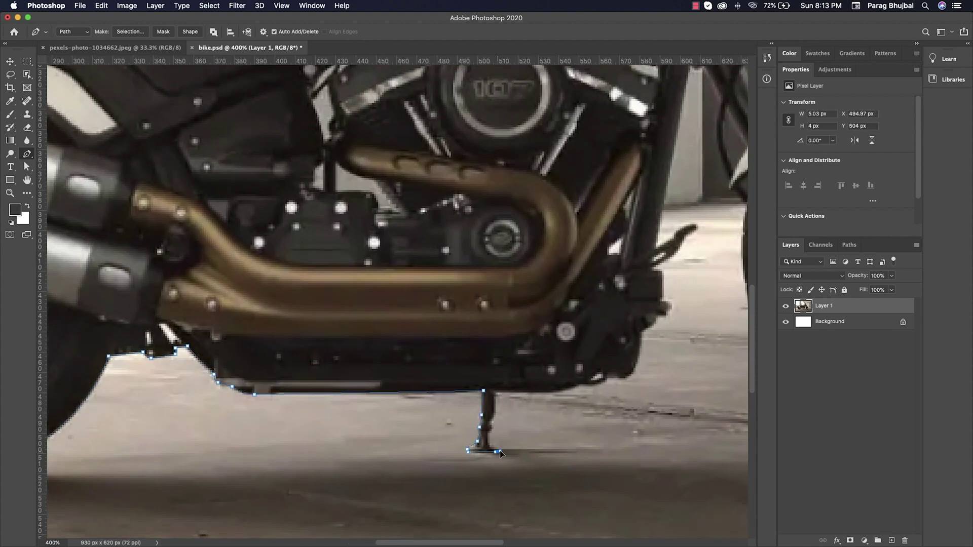
pyautogui.click(490, 446)
pyautogui.click(491, 428)
pyautogui.click(494, 391)
# Trace the path around the lower front corner of the frame up to the footpeg
pyautogui.moveTo(581, 385); pyautogui.dragTo(346, 449)
pyautogui.click(423, 409)
pyautogui.click(364, 432)
pyautogui.moveTo(368, 404); pyautogui.dragTo(321, 452)
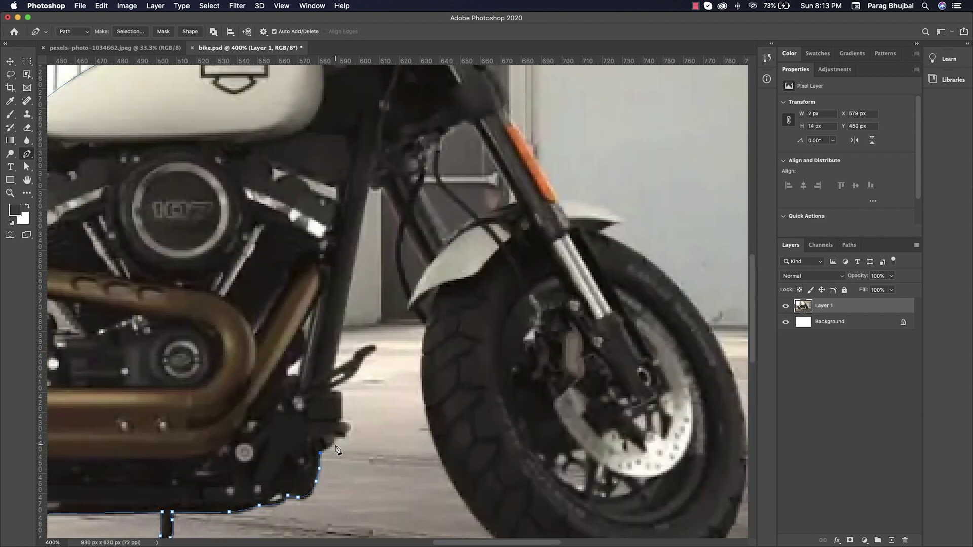
# Outline the foot lever and carry the path up the front edge of the frame's down tube
pyautogui.click(353, 360)
pyautogui.moveTo(359, 317); pyautogui.dragTo(369, 367)
pyautogui.click(384, 238)
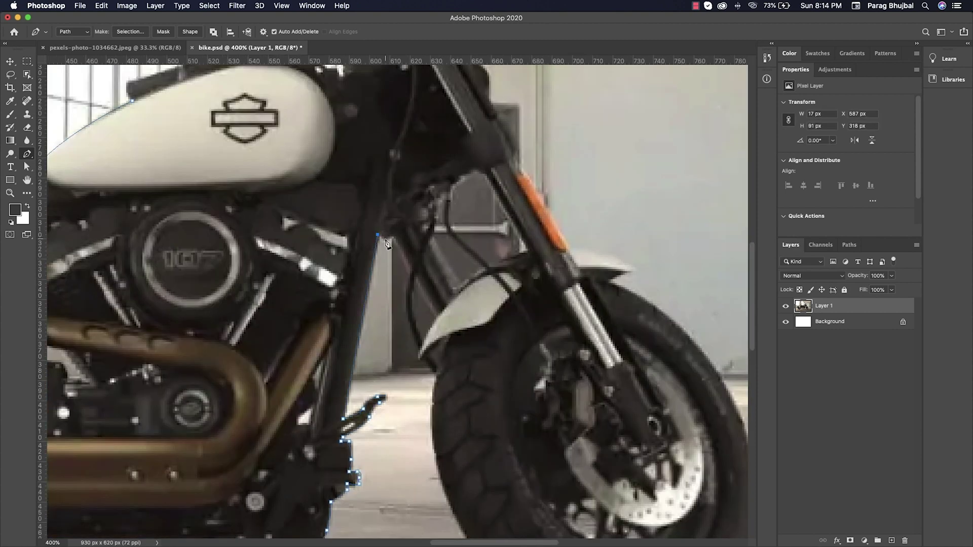
# Trace the path along the hanging cable down to the rear tip of the front fender
pyautogui.click(409, 271)
pyautogui.moveTo(407, 312); pyautogui.dragTo(361, 221)
pyautogui.click(412, 325)
pyautogui.moveTo(356, 282); pyautogui.dragTo(360, 298)
# Trace the outer curve of the front tyre around the bottom and up its front side
pyautogui.moveTo(481, 446); pyautogui.dragTo(352, 471)
pyautogui.moveTo(429, 405); pyautogui.dragTo(448, 357)
pyautogui.moveTo(436, 238); pyautogui.dragTo(580, 444)
pyautogui.moveTo(560, 427); pyautogui.dragTo(526, 368)
# Outline the front fender's tip and upper edge up to the fork
pyautogui.moveTo(507, 284); pyautogui.dragTo(535, 343)
pyautogui.moveTo(464, 372); pyautogui.dragTo(474, 348)
pyautogui.click(475, 365)
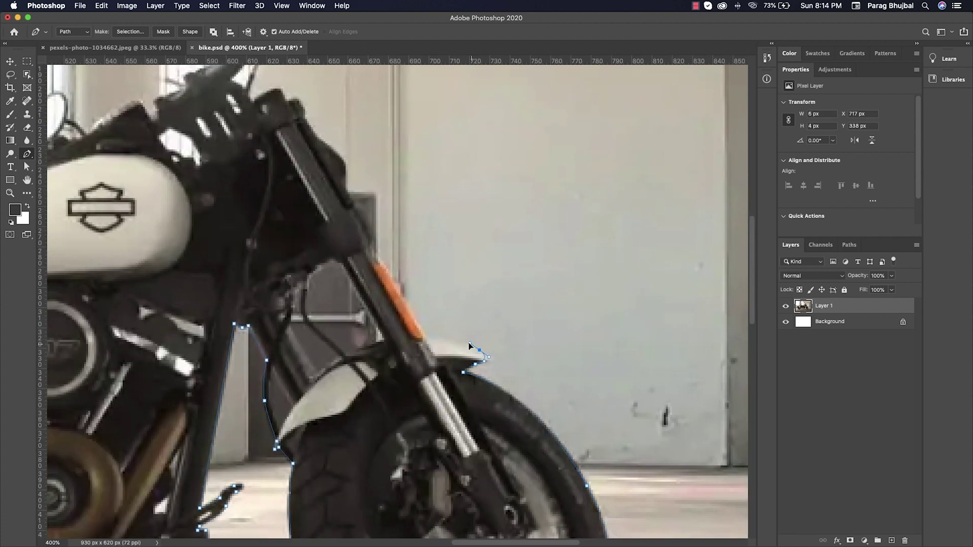
pyautogui.click(427, 340)
# Trace the path up the fork past the orange reflector and around the headlight housing
pyautogui.moveTo(414, 309); pyautogui.dragTo(456, 351)
pyautogui.moveTo(456, 358); pyautogui.dragTo(487, 390)
pyautogui.click(426, 307)
pyautogui.click(432, 327)
pyautogui.moveTo(462, 374); pyautogui.dragTo(464, 364)
pyautogui.moveTo(445, 340); pyautogui.dragTo(430, 331)
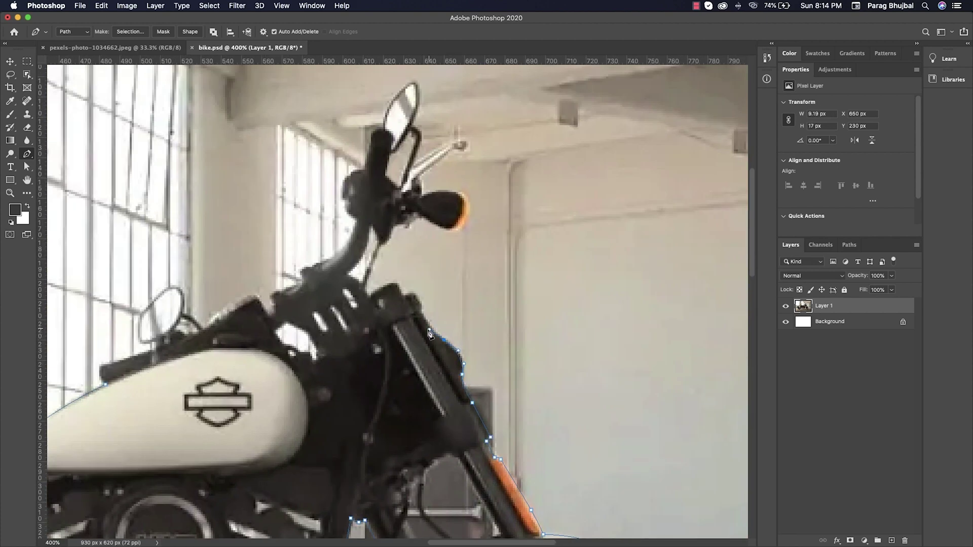
# Continue the path up to the turn signal and around its rounded end, breaking the anchor there
pyautogui.click(407, 228)
pyautogui.click(422, 216)
pyautogui.moveTo(458, 229); pyautogui.dragTo(466, 312)
pyautogui.keyDown('alt'); pyautogui.click(458, 229); pyautogui.keyUp('alt')
# Outline the handlebar lever and the upper mirror down to the top of the grip
pyautogui.moveTo(472, 298); pyautogui.dragTo(471, 284)
pyautogui.click(440, 243)
pyautogui.moveTo(470, 237); pyautogui.dragTo(426, 230)
pyautogui.click(413, 261)
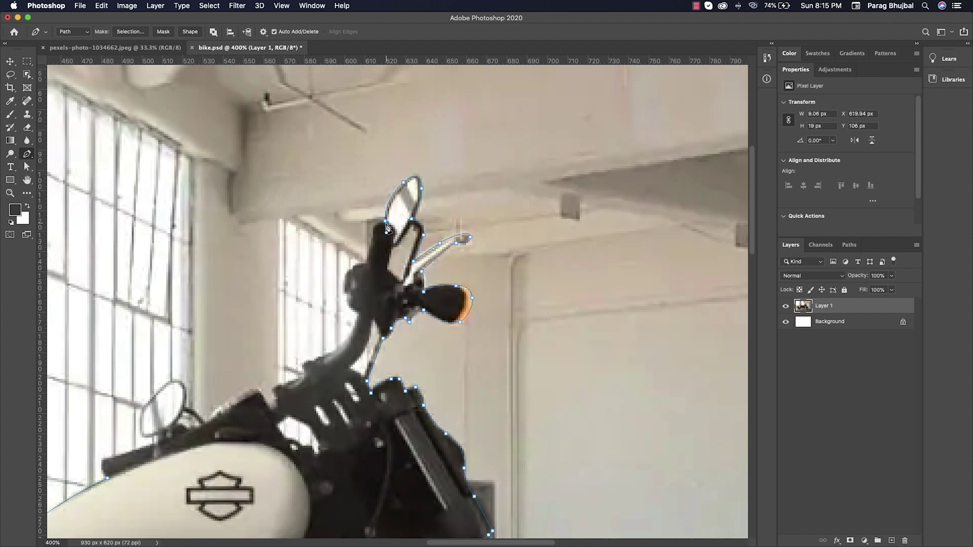
# Trace the path down the grip and around the handlebar controls
pyautogui.click(494, 216)
pyautogui.click(490, 250)
pyautogui.click(507, 226)
pyautogui.moveTo(502, 248); pyautogui.dragTo(503, 265)
pyautogui.click(507, 251)
pyautogui.click(534, 174)
pyautogui.click(538, 178)
# Trace the handlebar clamp and the dark cover above the tank toward the small mirror
pyautogui.moveTo(504, 223); pyautogui.dragTo(463, 253)
pyautogui.click(496, 229)
pyautogui.click(487, 228)
pyautogui.click(485, 234)
pyautogui.click(454, 257)
pyautogui.moveTo(455, 269); pyautogui.dragTo(434, 256)
pyautogui.click(449, 273)
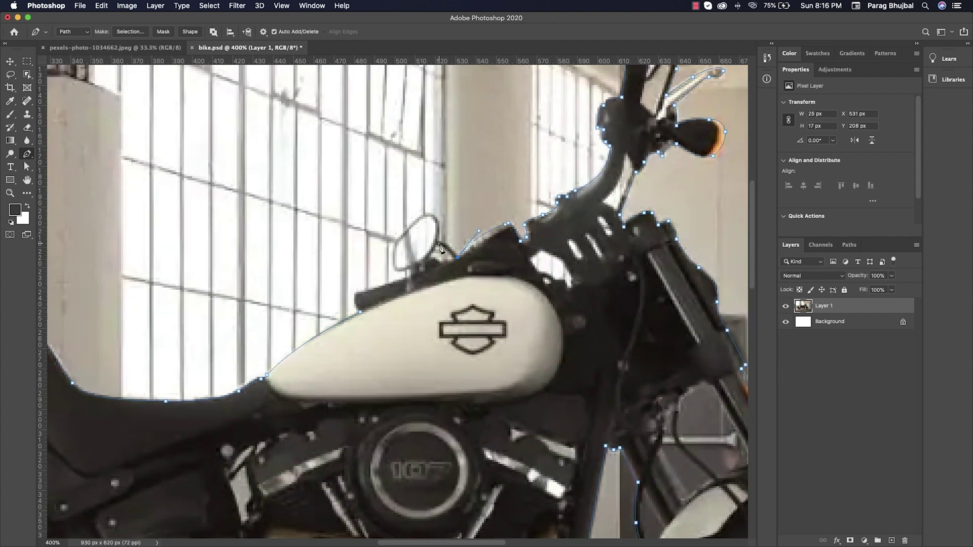
# Outline the small mirror and far grip above the tank and close the path at its starting anchor
pyautogui.click(438, 244)
pyautogui.moveTo(433, 215); pyautogui.dragTo(424, 213)
pyautogui.click(409, 227)
pyautogui.click(397, 271)
pyautogui.moveTo(393, 247); pyautogui.dragTo(427, 262)
pyautogui.click(410, 269)
pyautogui.click(411, 278)
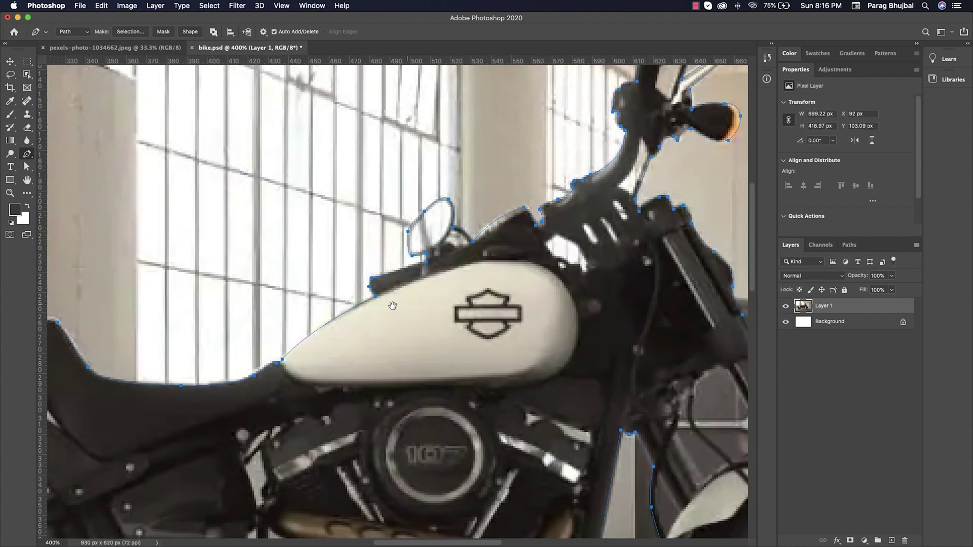
# Draw a closed subpath around the light gap between the handlebar and the cable beside it
pyautogui.moveTo(392, 306); pyautogui.dragTo(397, 222)
pyautogui.moveTo(572, 160); pyautogui.dragTo(388, 297)
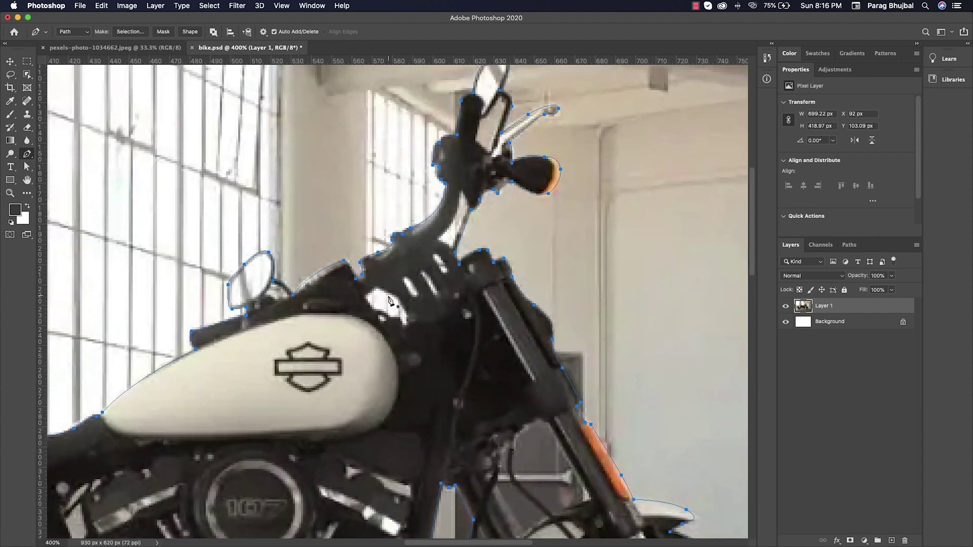
pyautogui.press('super+equal')
pyautogui.press('super+equal')
pyautogui.moveTo(483, 234); pyautogui.dragTo(462, 296)
pyautogui.click(457, 216)
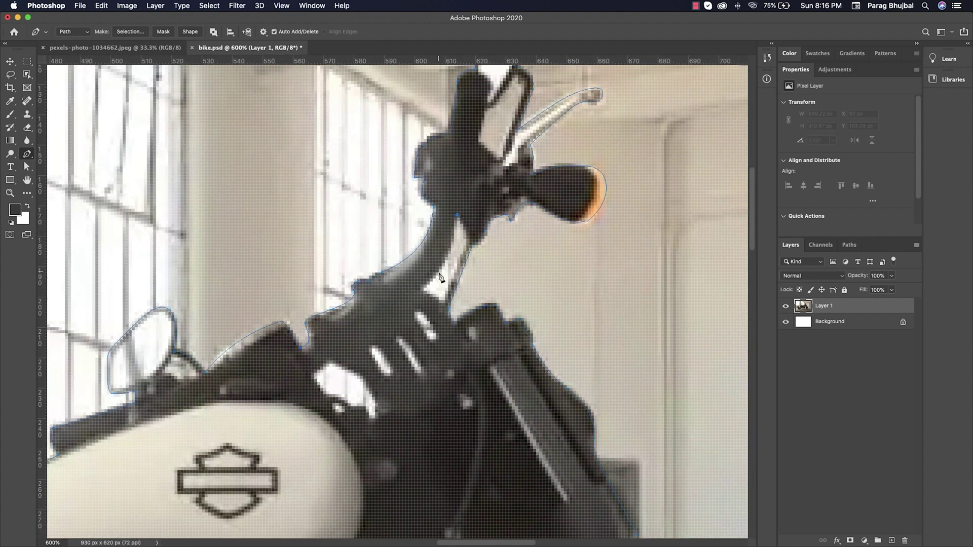
pyautogui.press('super+z')
pyautogui.click(454, 215)
pyautogui.click(384, 316)
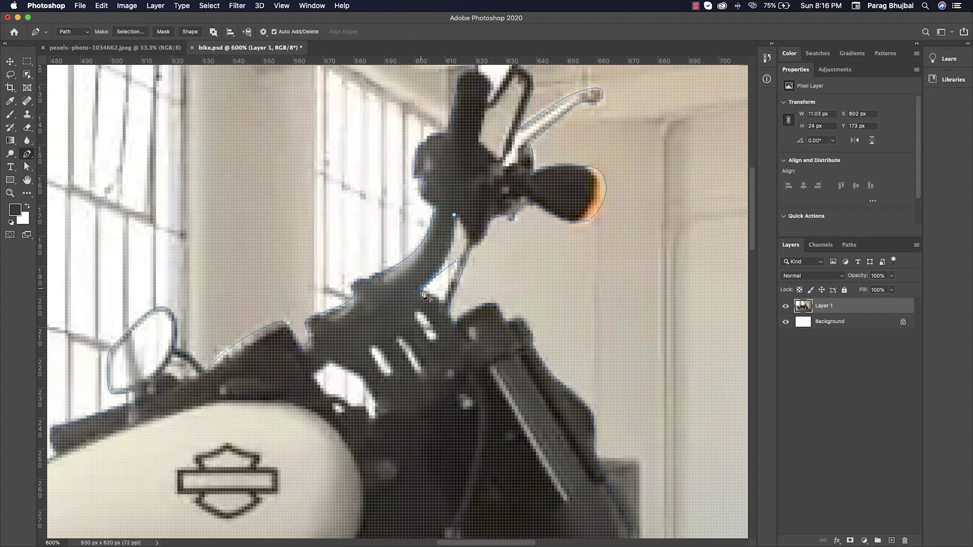
pyautogui.click(443, 304)
pyautogui.scroll(3, 469, 313)
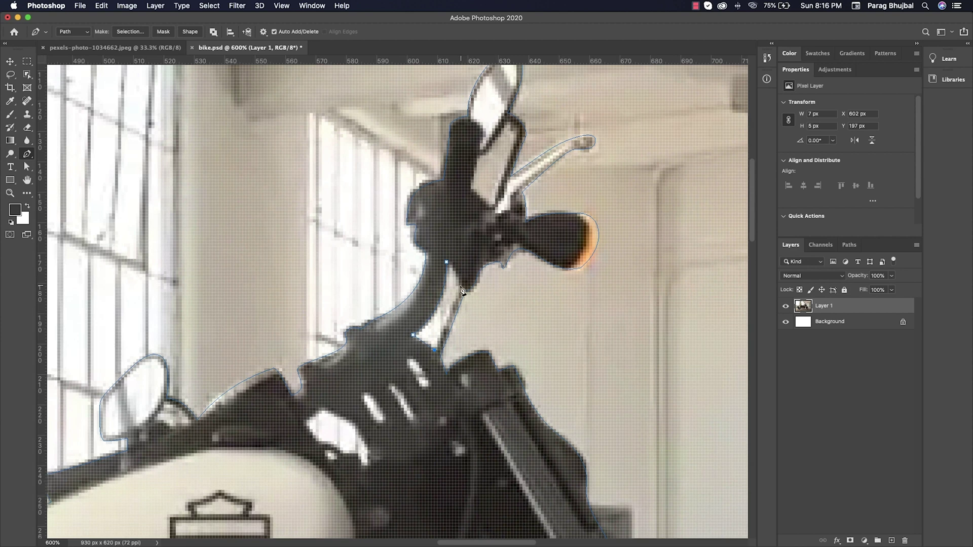
pyautogui.click(447, 263)
# Outline the background gap between the grip and the upper mirror's stem
pyautogui.moveTo(499, 137); pyautogui.dragTo(486, 175)
pyautogui.click(504, 174)
pyautogui.click(460, 202)
# Draw a closed subpath around the uppermost white slot below the handlebar
pyautogui.moveTo(408, 411); pyautogui.dragTo(484, 207)
pyautogui.click(471, 201)
pyautogui.click(482, 219)
pyautogui.moveTo(488, 222); pyautogui.dragTo(491, 221)
pyautogui.click(476, 195)
pyautogui.click(470, 200)
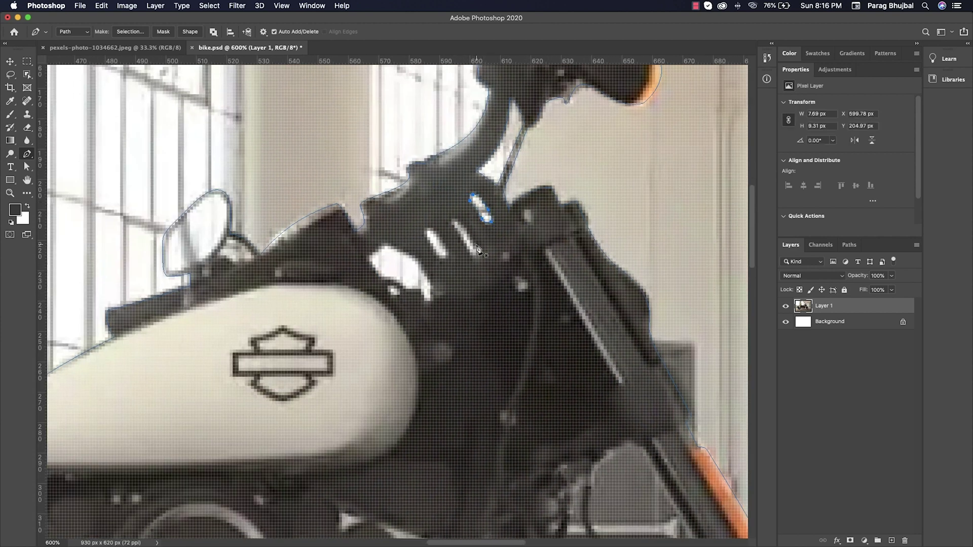
# Outline the other two narrow white slots below the handlebar as closed subpaths
pyautogui.click(477, 257)
pyautogui.click(453, 222)
pyautogui.click(425, 234)
pyautogui.click(436, 253)
pyautogui.click(430, 228)
pyautogui.click(425, 233)
# Outline the large white opening in front of the tank, including the small light gap at its lower edge
pyautogui.click(366, 256)
pyautogui.click(385, 280)
pyautogui.click(400, 286)
pyautogui.click(412, 292)
pyautogui.click(422, 295)
pyautogui.click(423, 300)
pyautogui.click(433, 299)
pyautogui.click(434, 291)
pyautogui.click(388, 289)
pyautogui.click(399, 288)
pyautogui.click(399, 297)
# Draw a closed subpath around the narrow background gap between the seat frame and the rear cylinder
pyautogui.moveTo(283, 457); pyautogui.dragTo(480, 276)
pyautogui.press('super+minus')
pyautogui.press('super+minus')
pyautogui.moveTo(200, 346)
pyautogui.mouseDown()
pyautogui.moveTo(381, 294)
pyautogui.moveTo(336, 323)
pyautogui.mouseUp()
pyautogui.click(322, 263)
pyautogui.click(342, 302)
pyautogui.click(344, 281)
pyautogui.click(339, 248)
pyautogui.click(322, 263)
# Draw a closed subpath around the background gap between the rear cylinder, the curved exhaust header and the transmission housing
pyautogui.moveTo(402, 306); pyautogui.dragTo(384, 258)
pyautogui.click(328, 280)
pyautogui.click(328, 309)
pyautogui.click(360, 309)
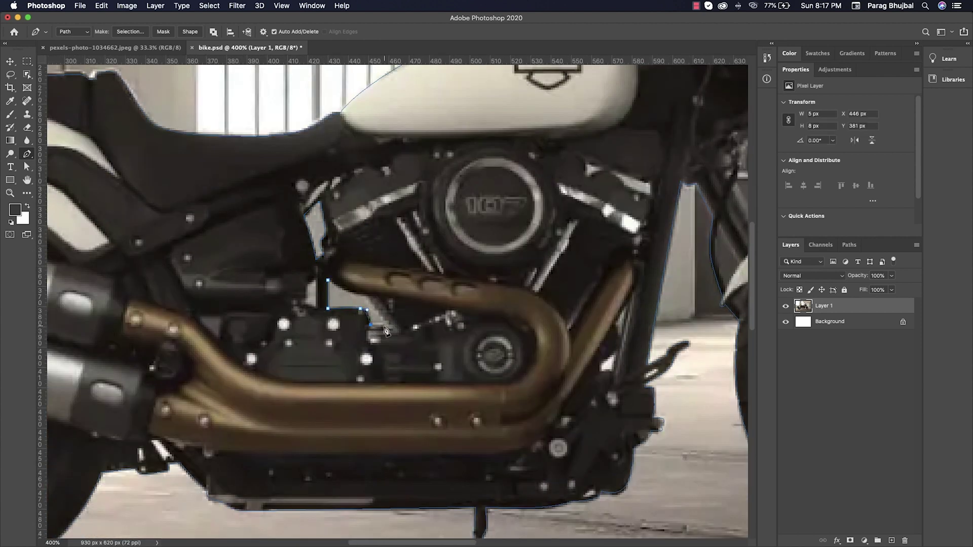
pyautogui.click(348, 294)
pyautogui.click(328, 280)
pyautogui.moveTo(309, 300); pyautogui.dragTo(358, 277)
pyautogui.click(357, 282)
# Outline the small background gap between the front exhaust pipe and the lower front frame tube as a closed subpath
pyautogui.moveTo(674, 299); pyautogui.dragTo(343, 365)
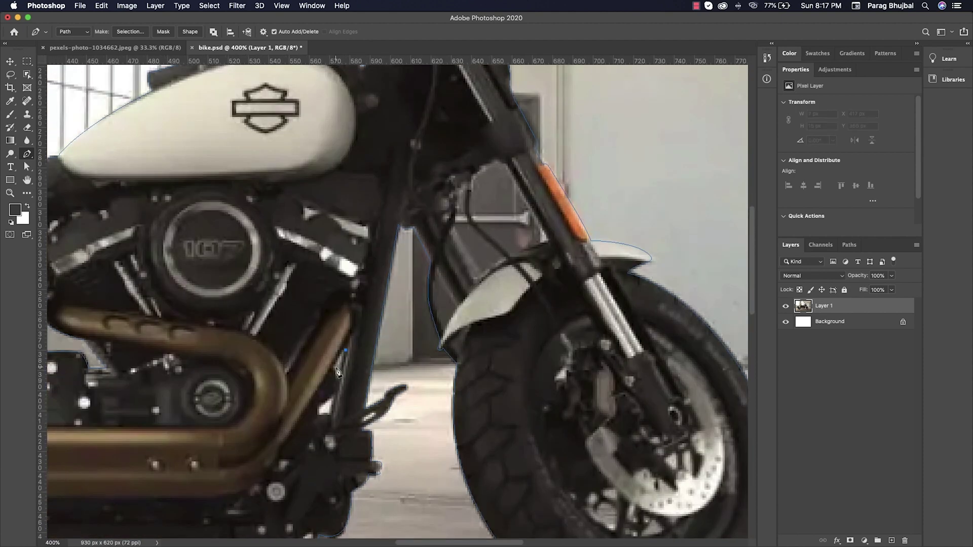
pyautogui.click(319, 405)
pyautogui.click(317, 415)
pyautogui.click(331, 413)
pyautogui.click(332, 401)
pyautogui.click(319, 405)
# Outline the narrow background gap enclosed by the curved hose between the front frame tube and the front fender
pyautogui.moveTo(436, 283); pyautogui.dragTo(381, 339)
pyautogui.click(380, 326)
pyautogui.moveTo(388, 390); pyautogui.dragTo(399, 412)
pyautogui.click(401, 365)
pyautogui.moveTo(398, 296); pyautogui.dragTo(354, 346)
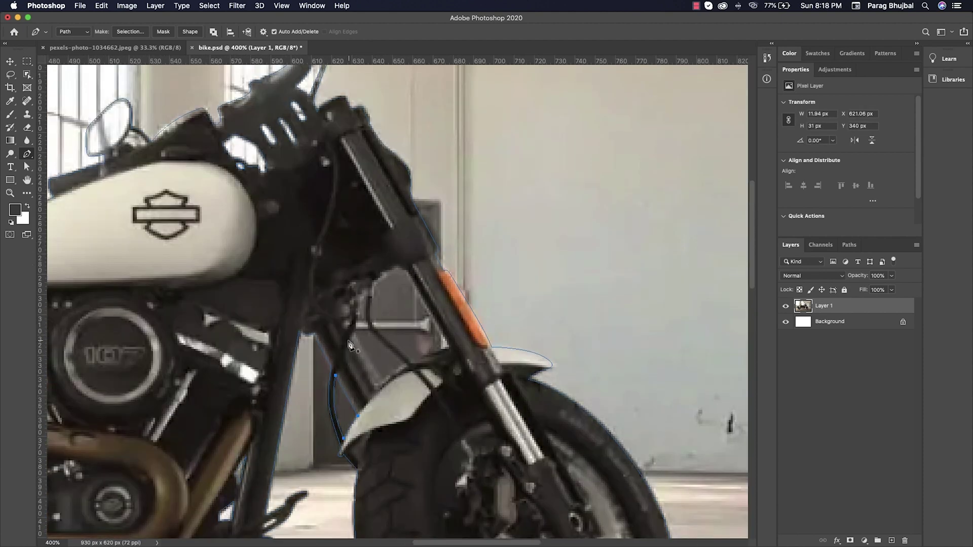
# Trace the background opening above the front fender between the frame and the curved brake hose
pyautogui.click(383, 381)
pyautogui.click(372, 332)
pyautogui.click(353, 331)
pyautogui.click(376, 329)
pyautogui.click(396, 348)
pyautogui.moveTo(412, 362); pyautogui.dragTo(416, 367)
# Outline the remaining background opening between the curved brake hose and the front fork as a closed subpath
pyautogui.click(376, 329)
pyautogui.click(372, 300)
pyautogui.moveTo(372, 322); pyautogui.dragTo(374, 329)
pyautogui.click(427, 321)
pyautogui.moveTo(400, 269); pyautogui.dragTo(389, 272)
pyautogui.click(371, 300)
# Outline the light gaps inside the front and rear wheels, and convert the whole path into a selection
pyautogui.moveTo(444, 428); pyautogui.dragTo(467, 219)
pyautogui.moveTo(520, 398); pyautogui.dragTo(521, 390)
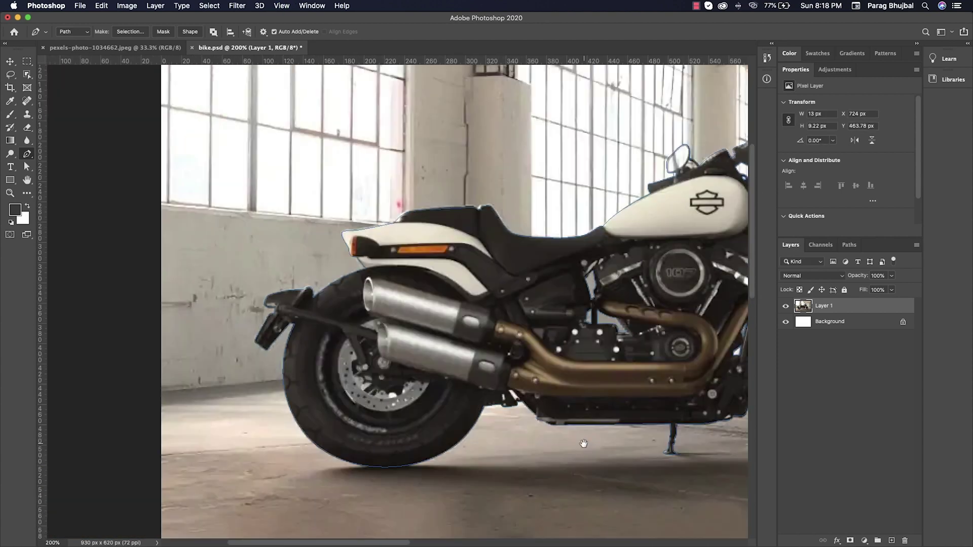
pyautogui.scroll(5, 454, 393)
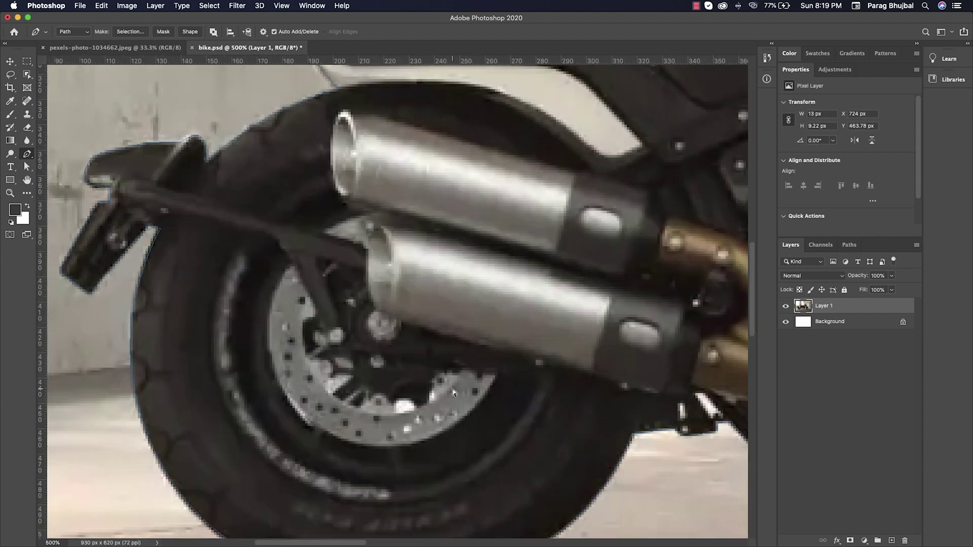
pyautogui.scroll(-5, 454, 393)
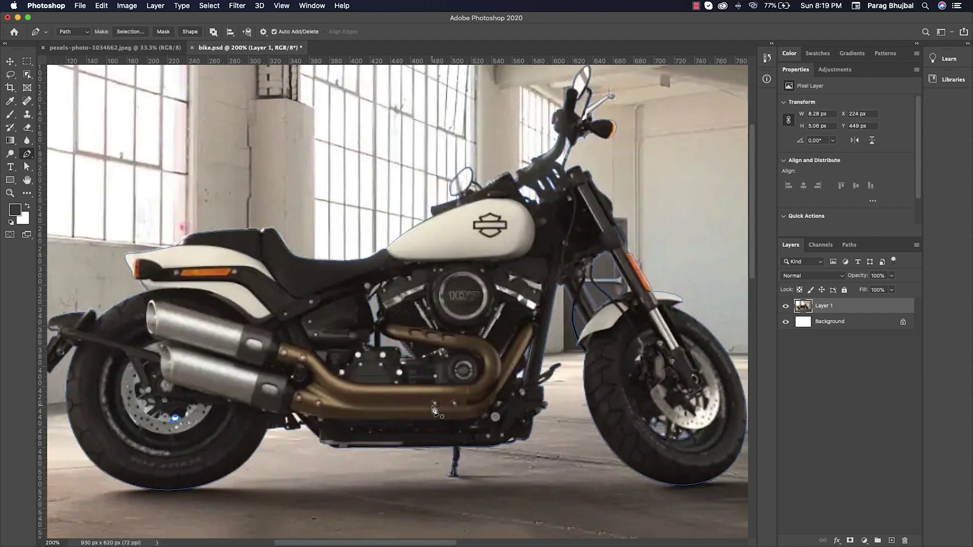
pyautogui.press('super+Return')
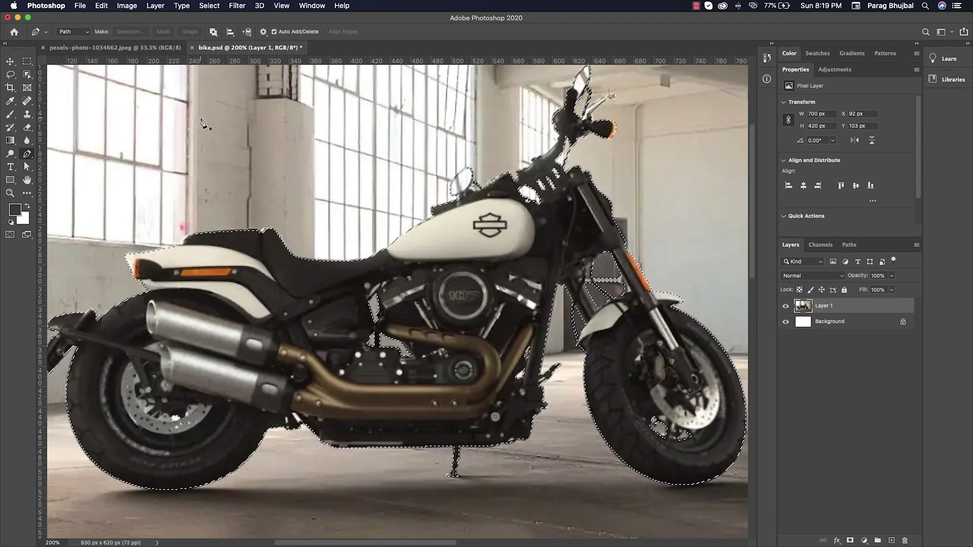
# Paste the cut-out motorcycle into pexels-photo-1034662.jpeg and move it down onto the road
pyautogui.click(150, 49)
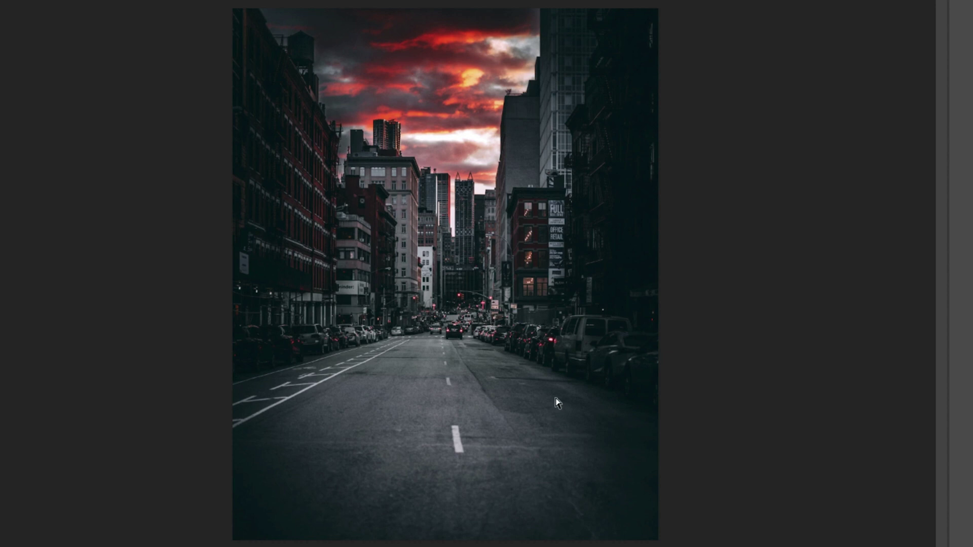
pyautogui.press('cmd+v')
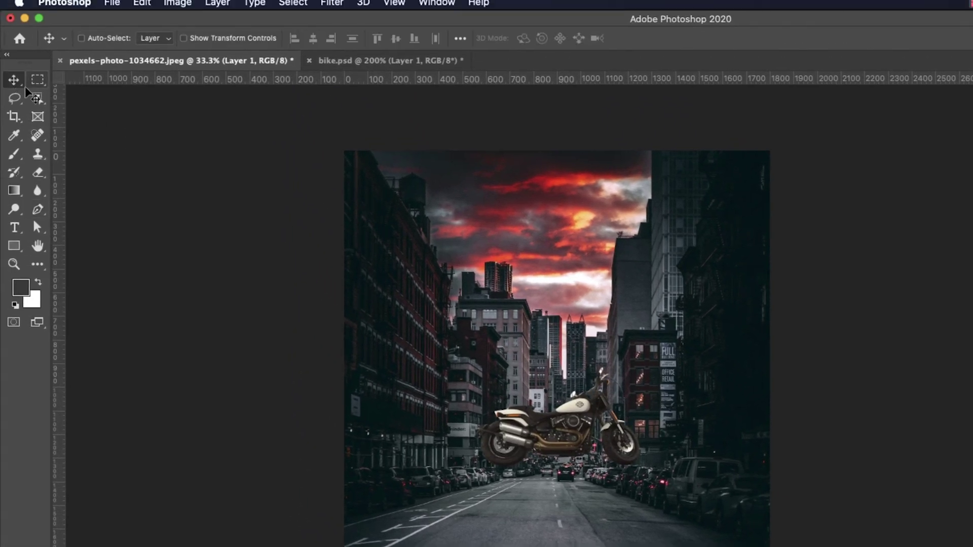
pyautogui.moveTo(558, 427); pyautogui.dragTo(545, 544)
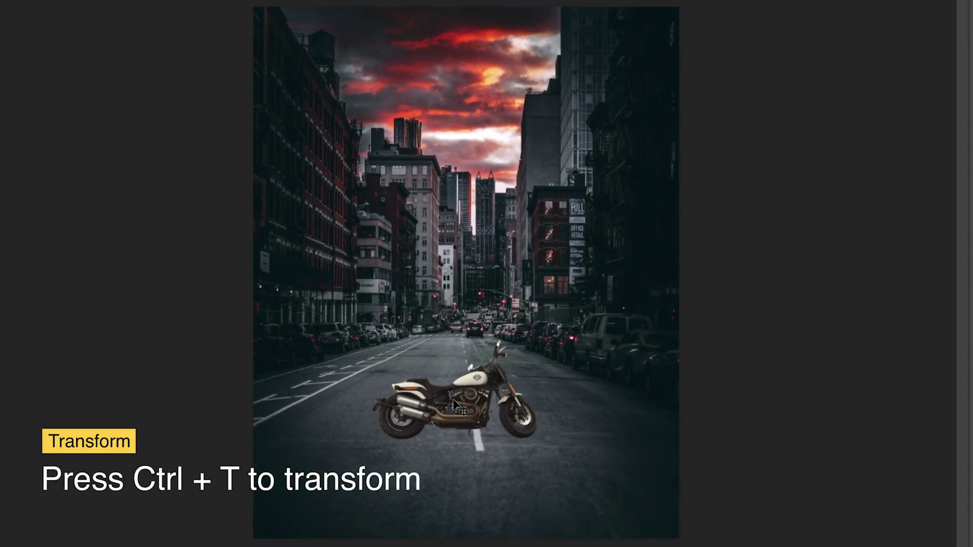
# Scale the motorcycle up to about 1440 by 864 px and nudge it slightly upward on the road
pyautogui.press('ctrl')
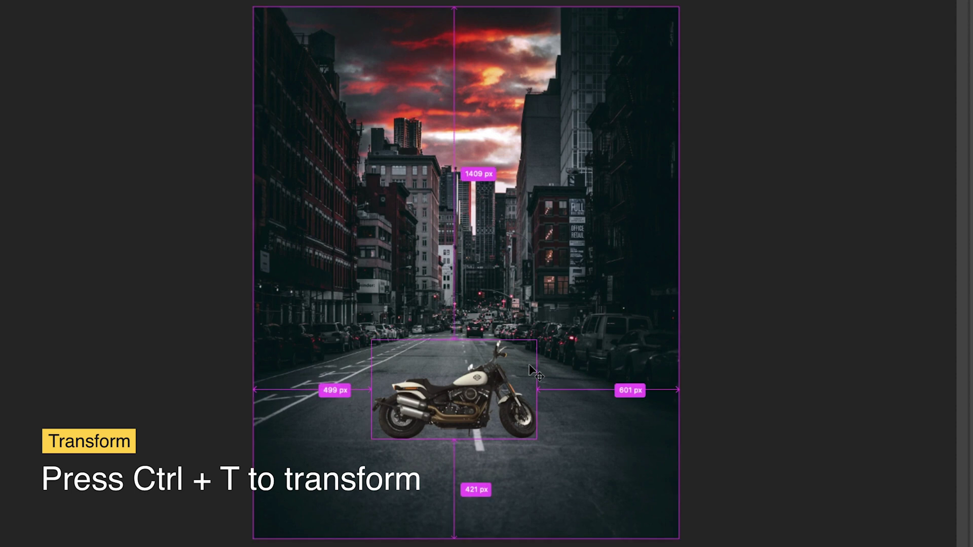
pyautogui.hotkey('ctrl', 't')
pyautogui.moveTo(536, 341); pyautogui.dragTo(627, 284)
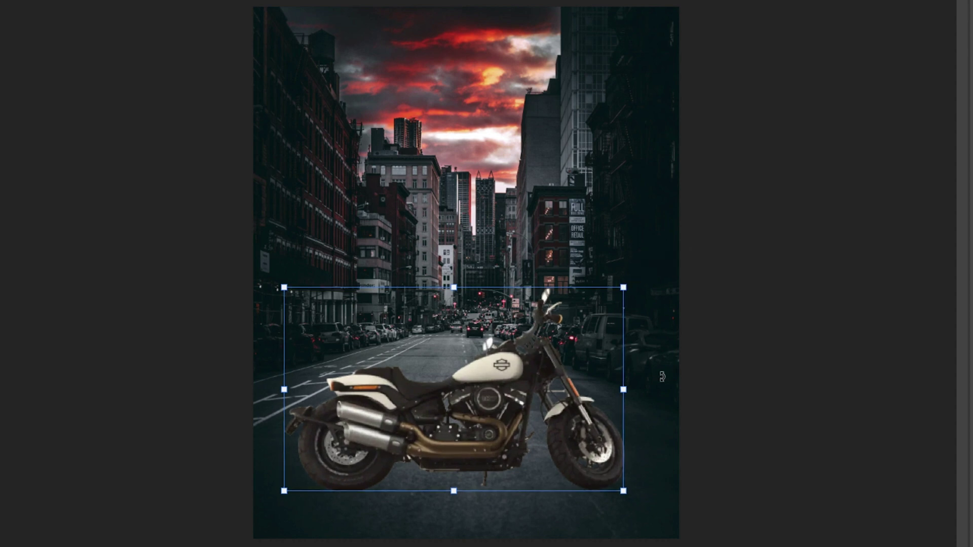
pyautogui.press('Return')
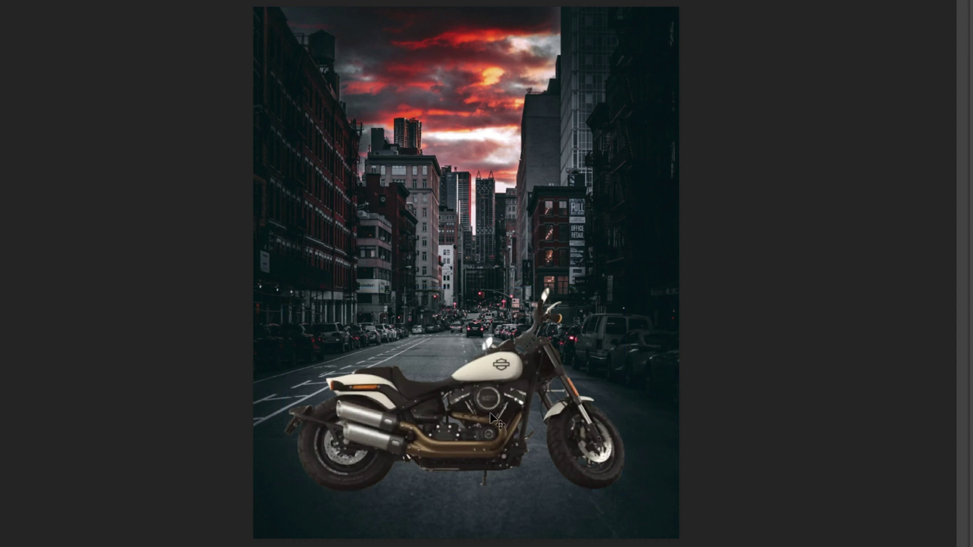
pyautogui.moveTo(493, 418); pyautogui.dragTo(490, 410)
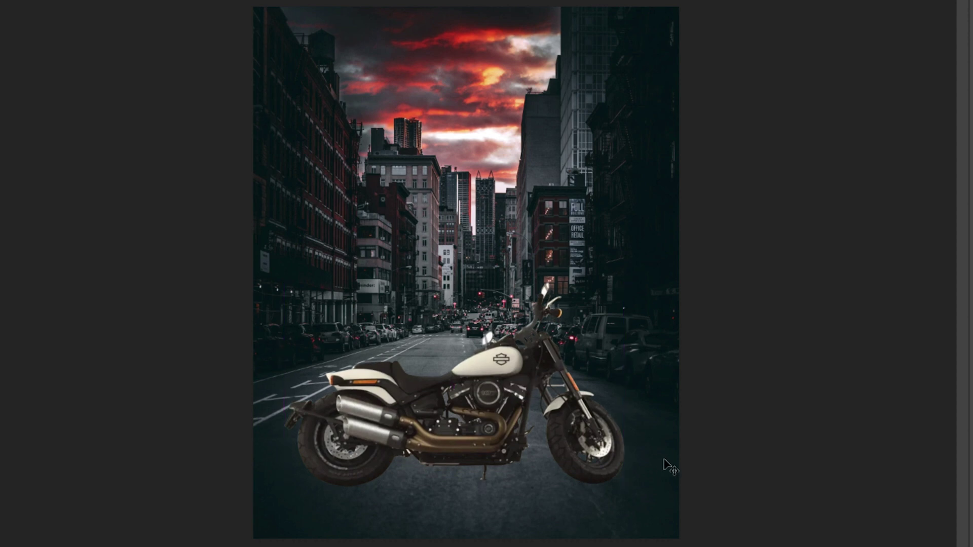
# Rename the motorcycle layer as "harley davidson"
pyautogui.hotkey('ctrl', '+')
pyautogui.moveTo(574, 512); pyautogui.dragTo(561, 414)
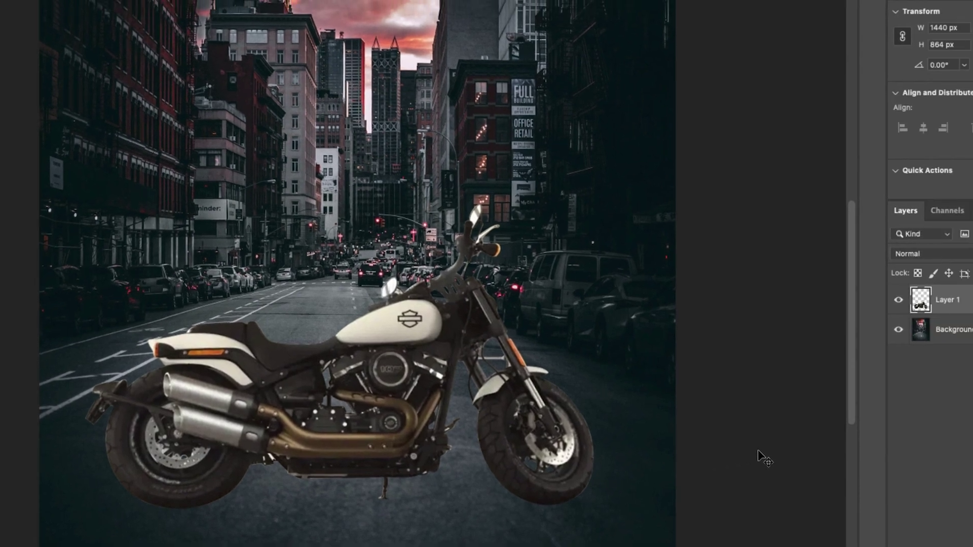
pyautogui.scroll(-2, 672, 471)
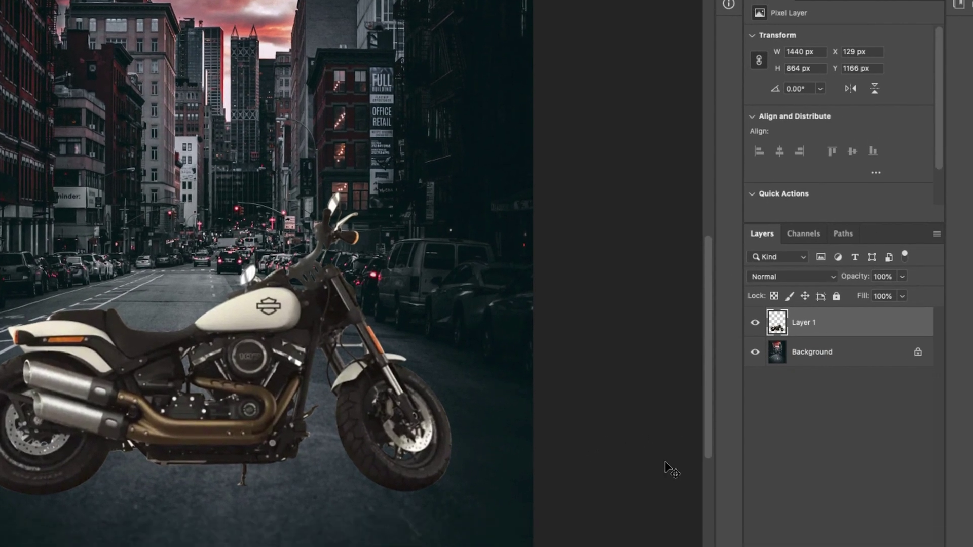
pyautogui.write('harley davidson')
pyautogui.press('Return')
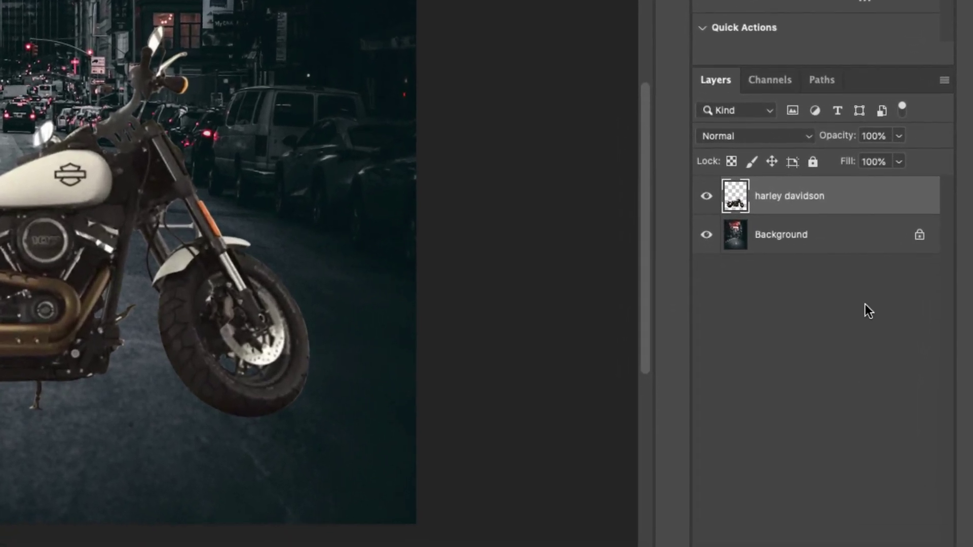
# With the Background layer active, set the Pen tool to Shape mode with the fill colour 424242
pyautogui.click(847, 360)
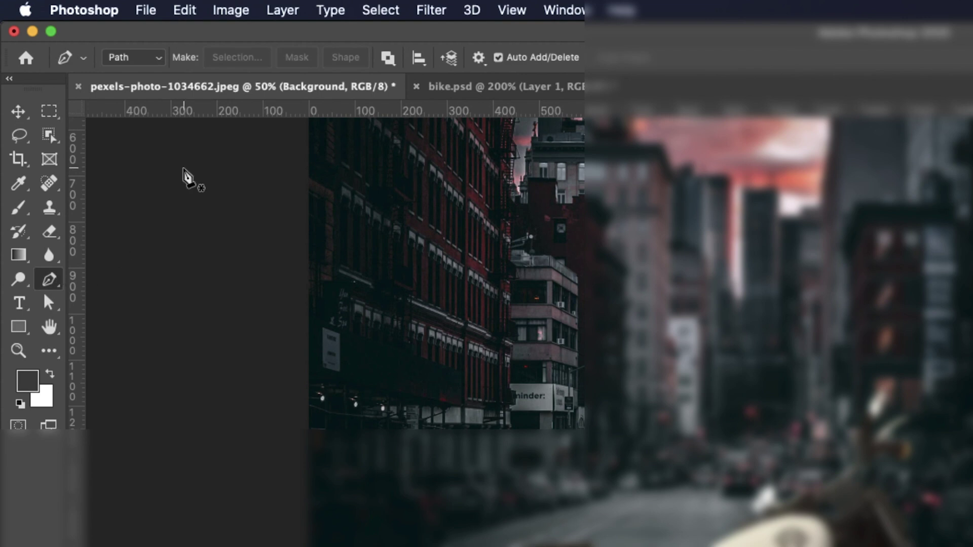
pyautogui.click(143, 58)
pyautogui.click(143, 40)
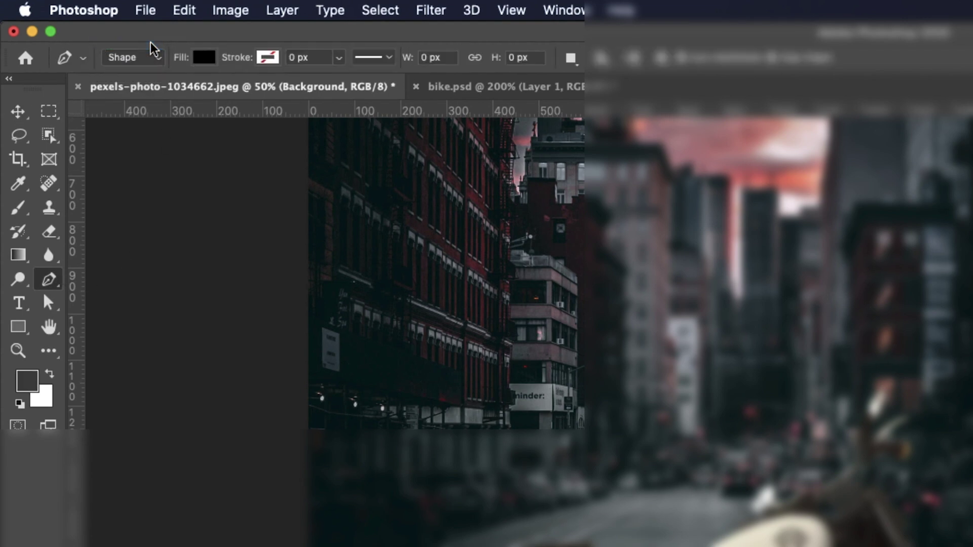
pyautogui.click(203, 58)
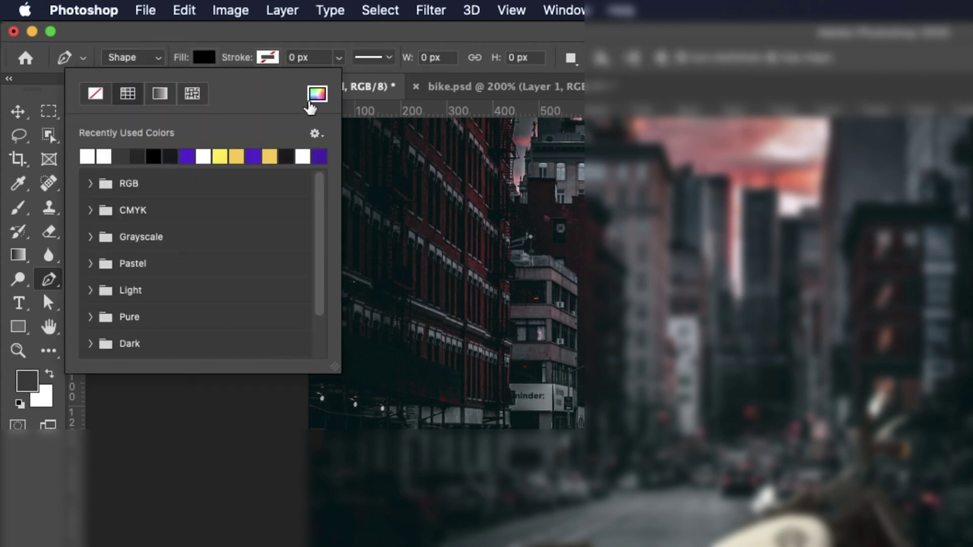
pyautogui.click(312, 100)
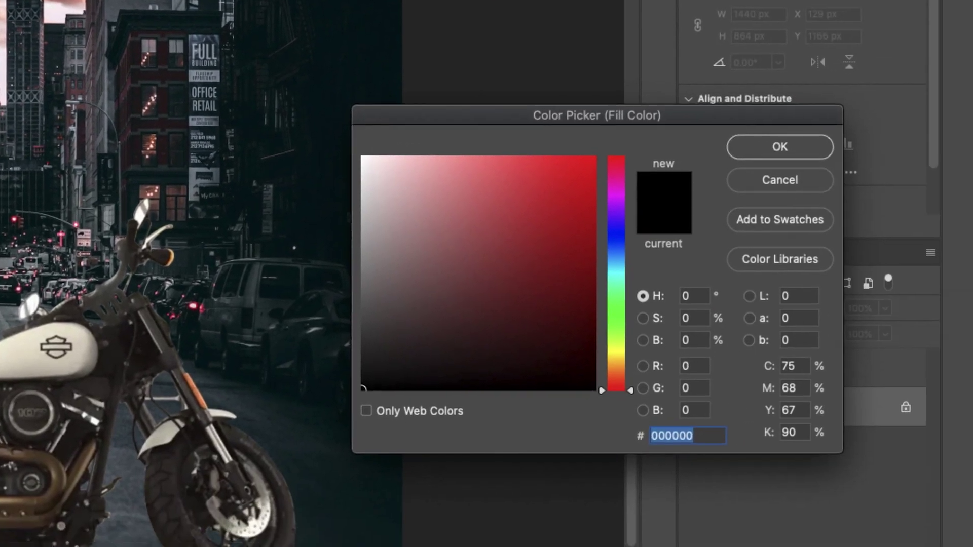
pyautogui.write('424242')
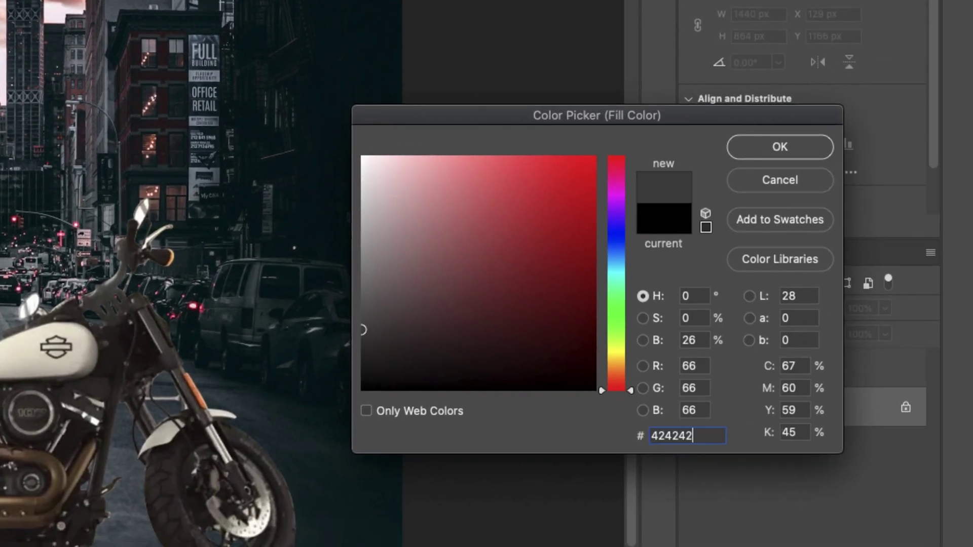
pyautogui.click(743, 138)
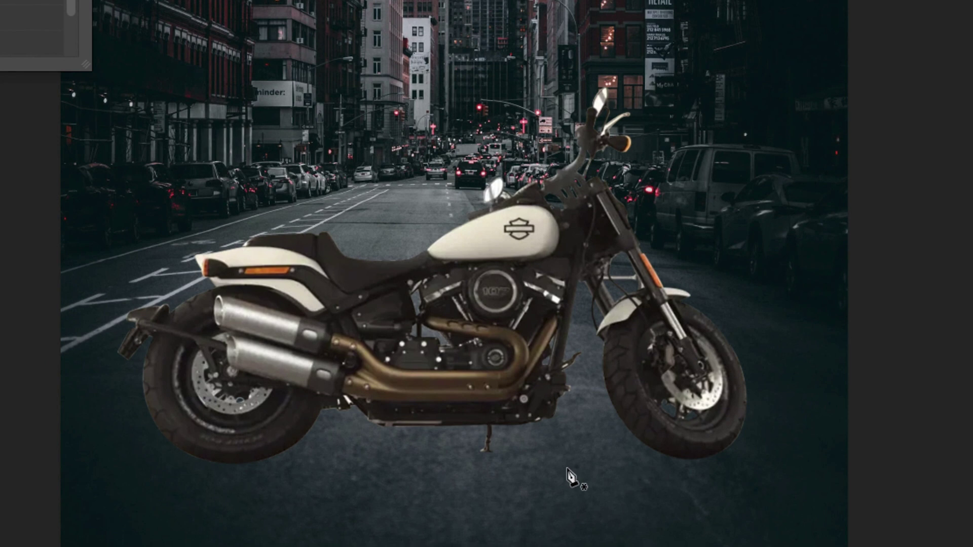
# Draw a flat, curved shadow shape about 1352 by 96.5 px beneath both wheels, spanning the motorcycle's length
pyautogui.click(197, 448)
pyautogui.moveTo(149, 451); pyautogui.dragTo(138, 464)
pyautogui.moveTo(208, 473); pyautogui.dragTo(262, 472)
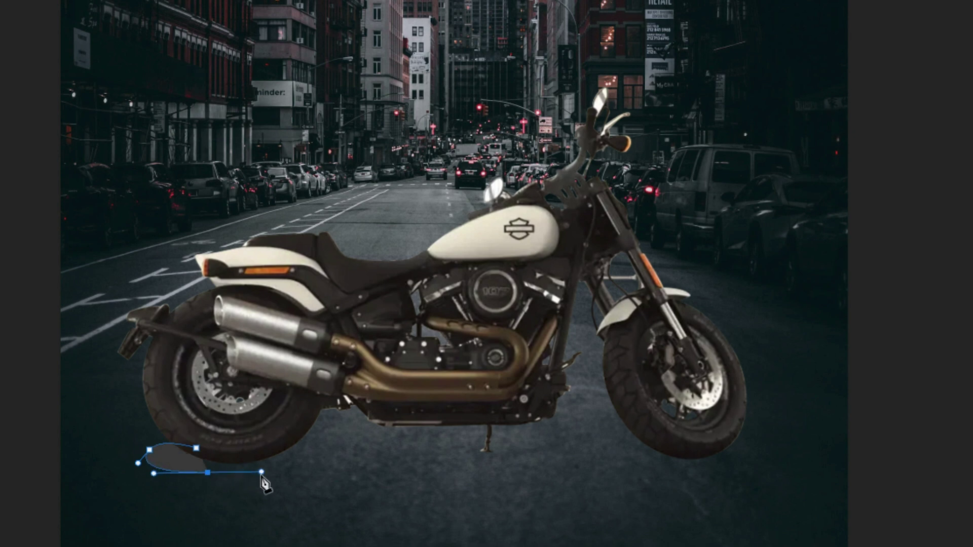
pyautogui.moveTo(363, 463); pyautogui.dragTo(442, 461)
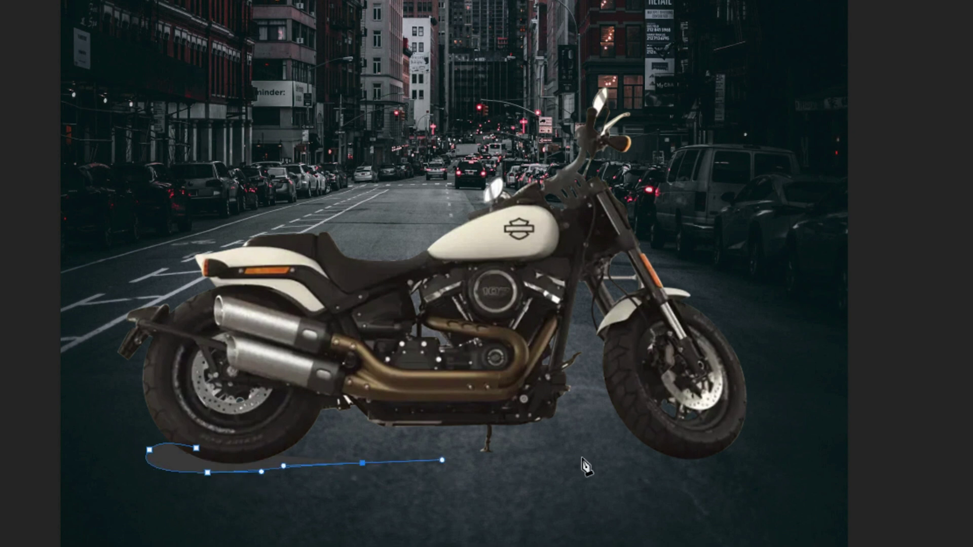
pyautogui.moveTo(595, 458); pyautogui.dragTo(654, 458)
pyautogui.moveTo(736, 447); pyautogui.dragTo(749, 416)
pyautogui.moveTo(614, 439); pyautogui.dragTo(579, 443)
pyautogui.moveTo(433, 438); pyautogui.dragTo(327, 450)
pyautogui.hotkey('ctrl', 'z')
pyautogui.moveTo(246, 451); pyautogui.dragTo(225, 450)
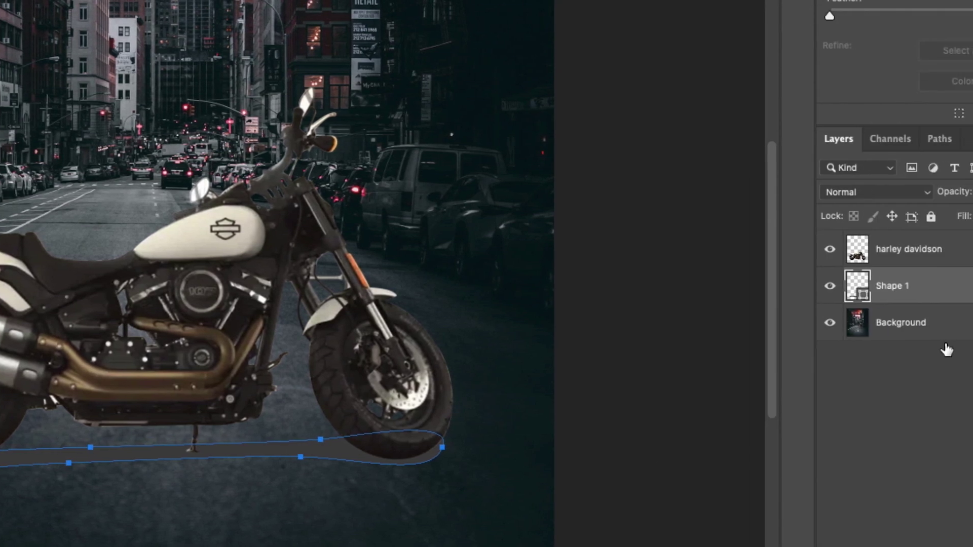
# Rename the new shape layer as "shadow" and set its blend mode to Multiply
pyautogui.doubleClick(890, 286)
pyautogui.write('shadow')
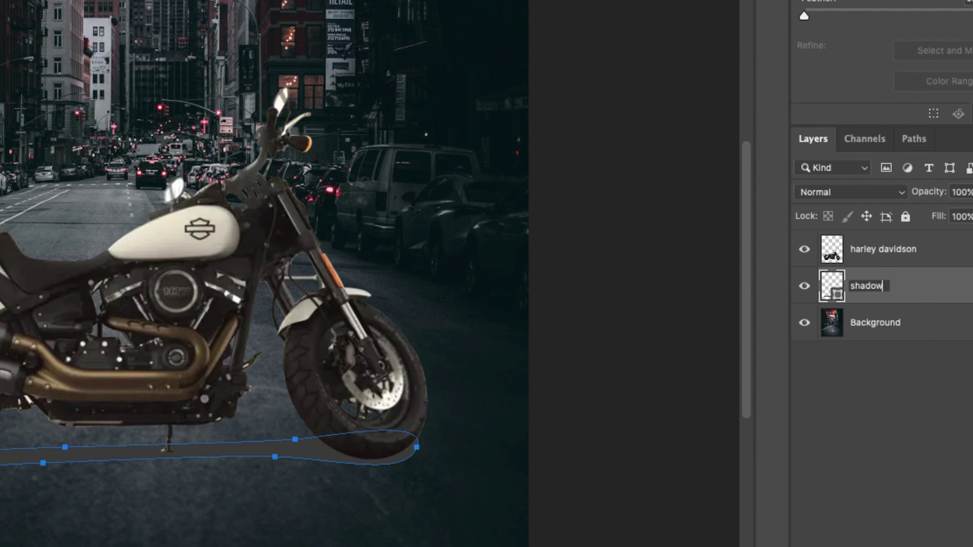
pyautogui.press('Return')
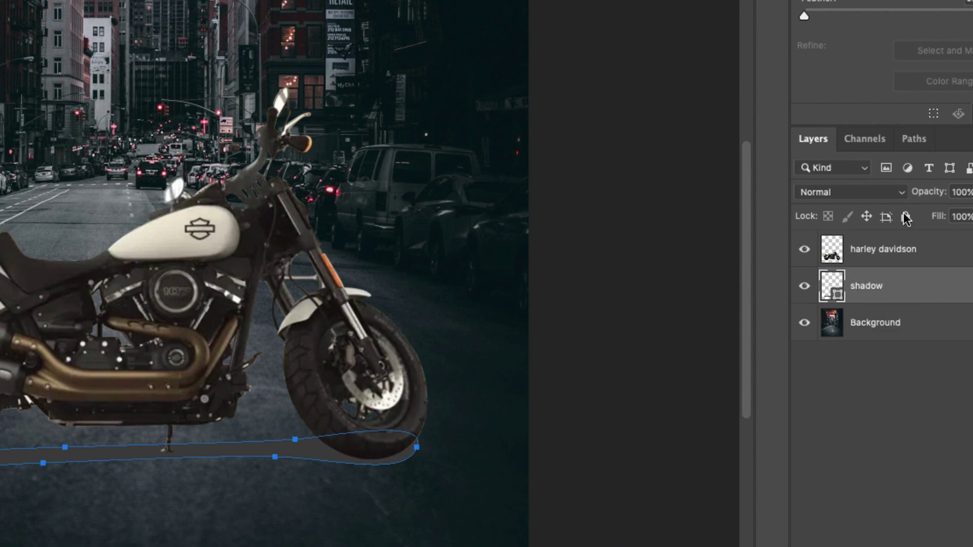
pyautogui.click(868, 191)
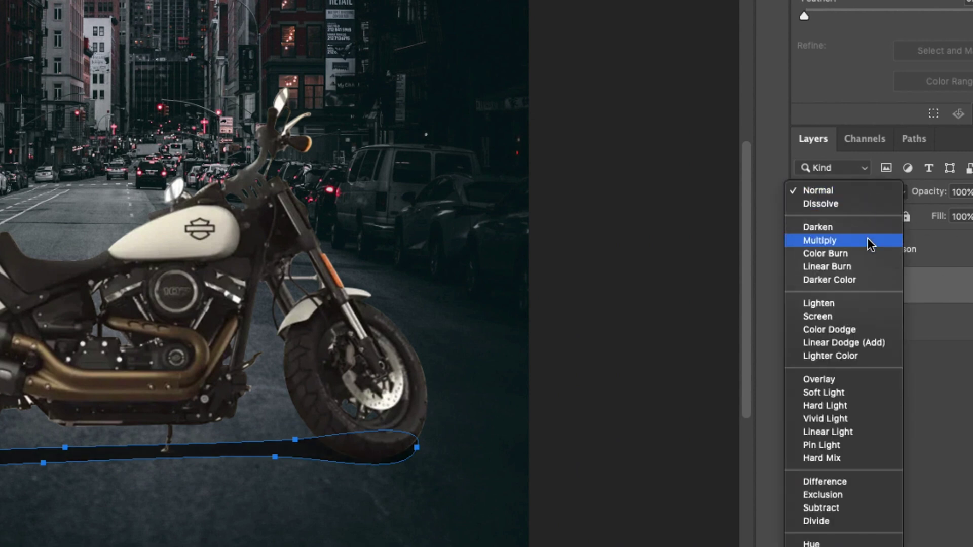
pyautogui.click(868, 240)
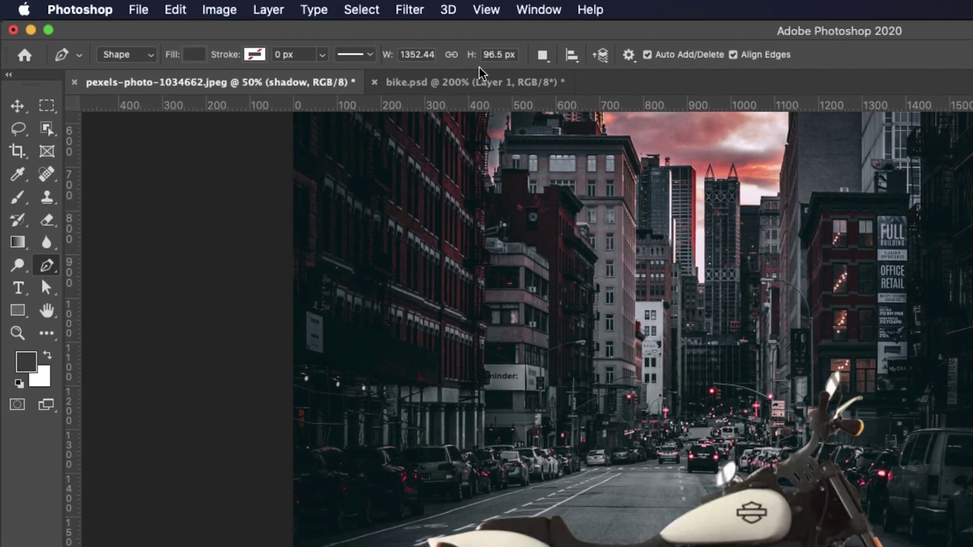
# Convert the shadow layer to a smart object and apply a Gaussian Blur with a 14.8-pixel radius
pyautogui.click(406, 11)
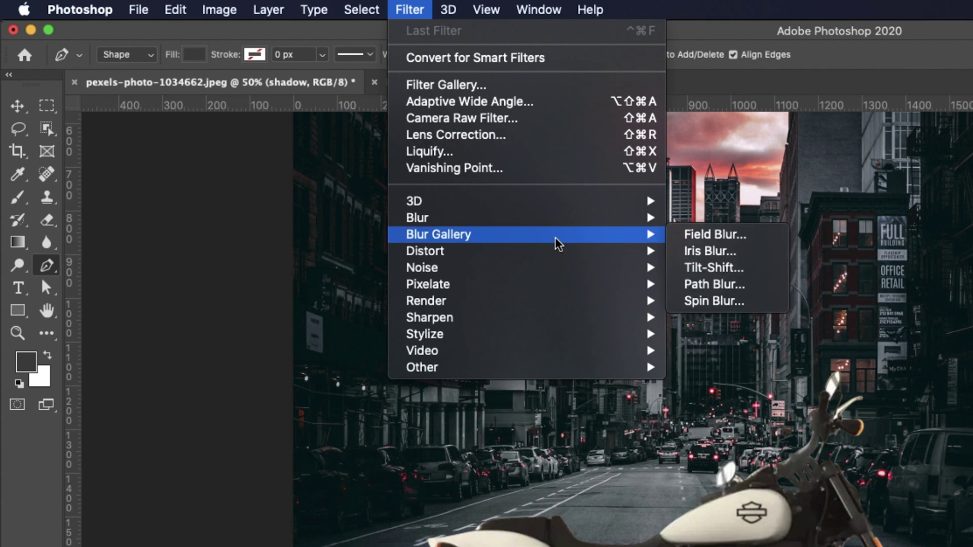
pyautogui.moveTo(560, 228)
pyautogui.click(765, 284)
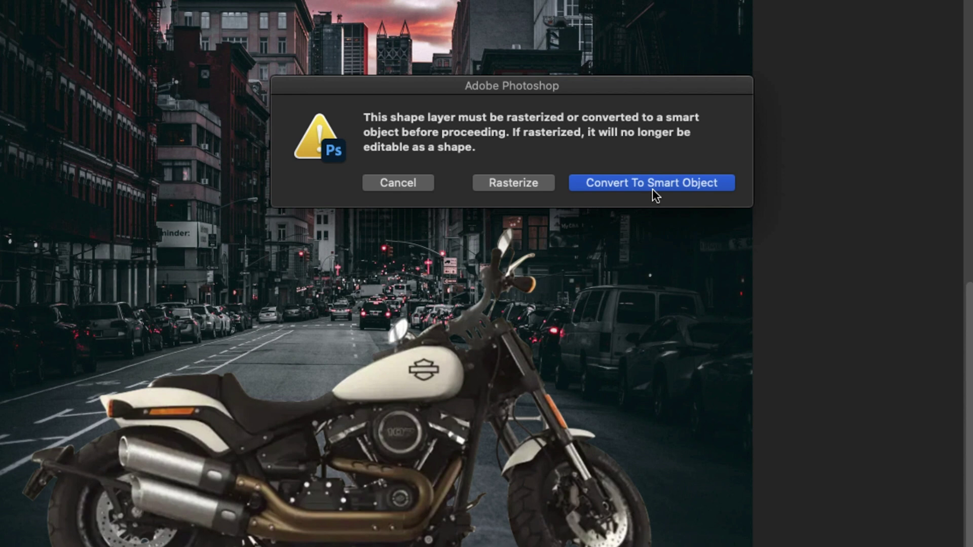
pyautogui.click(653, 190)
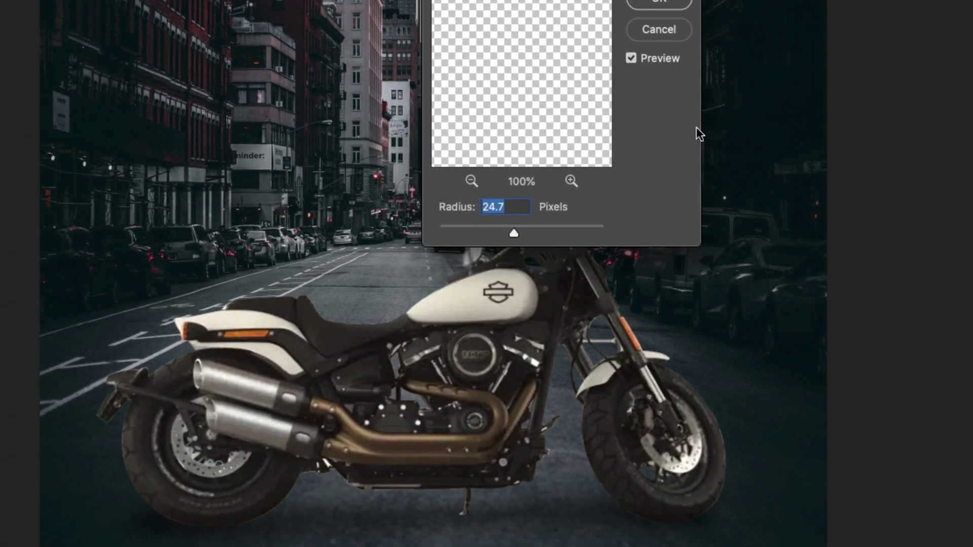
pyautogui.moveTo(484, 226); pyautogui.dragTo(506, 230)
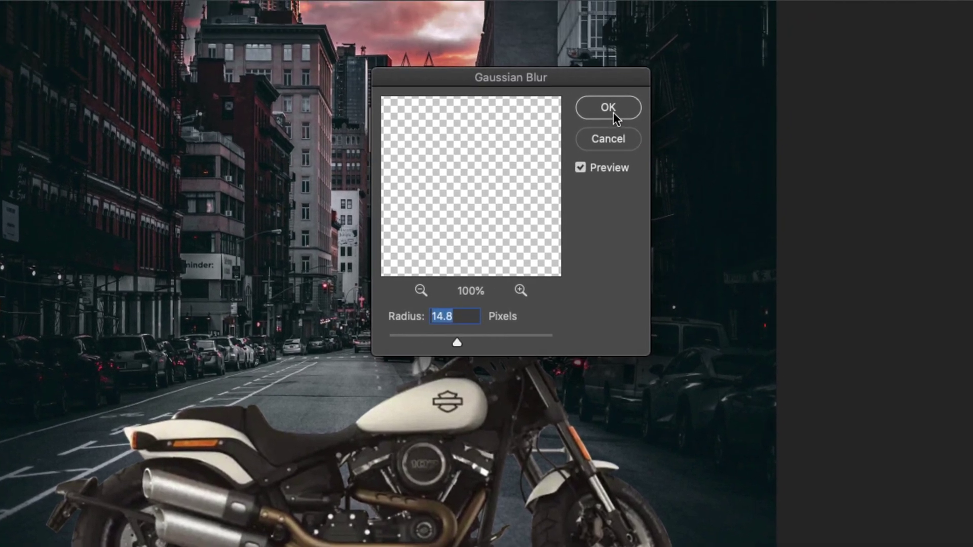
pyautogui.click(659, 3)
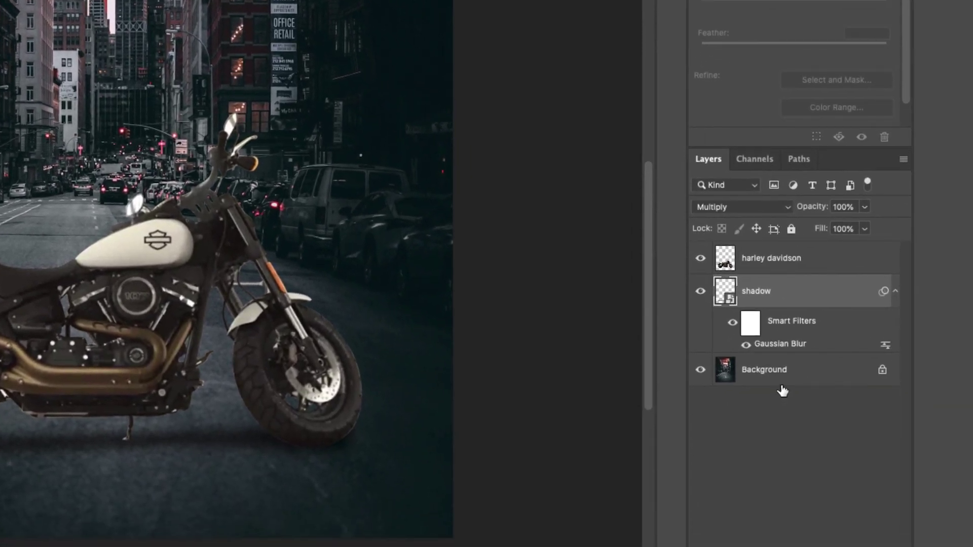
# Draw a second, wider curved shadow shape about 1512 by 138 px beneath both wheels, directly above the Background layer
pyautogui.click(782, 376)
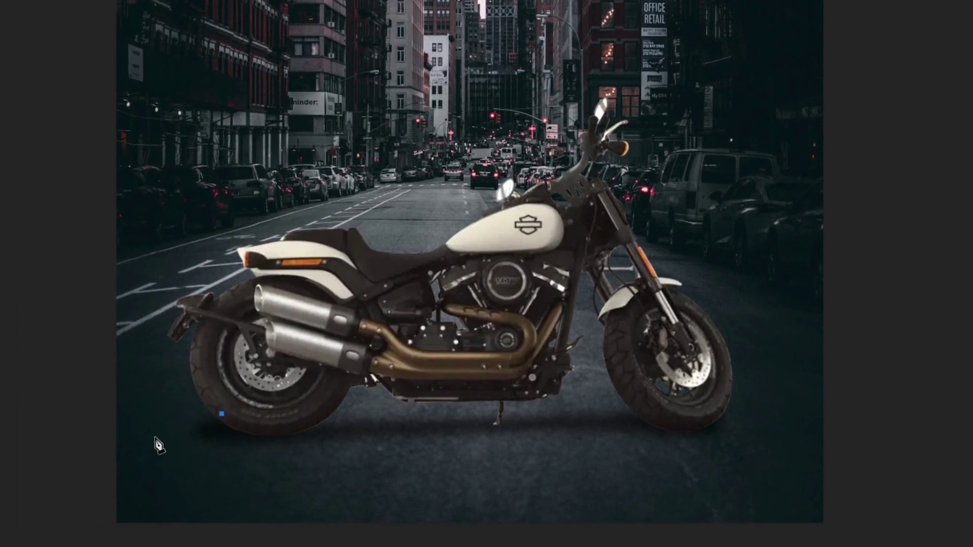
pyautogui.moveTo(150, 430); pyautogui.dragTo(146, 452)
pyautogui.moveTo(217, 454); pyautogui.dragTo(250, 453)
pyautogui.moveTo(468, 440); pyautogui.dragTo(564, 434)
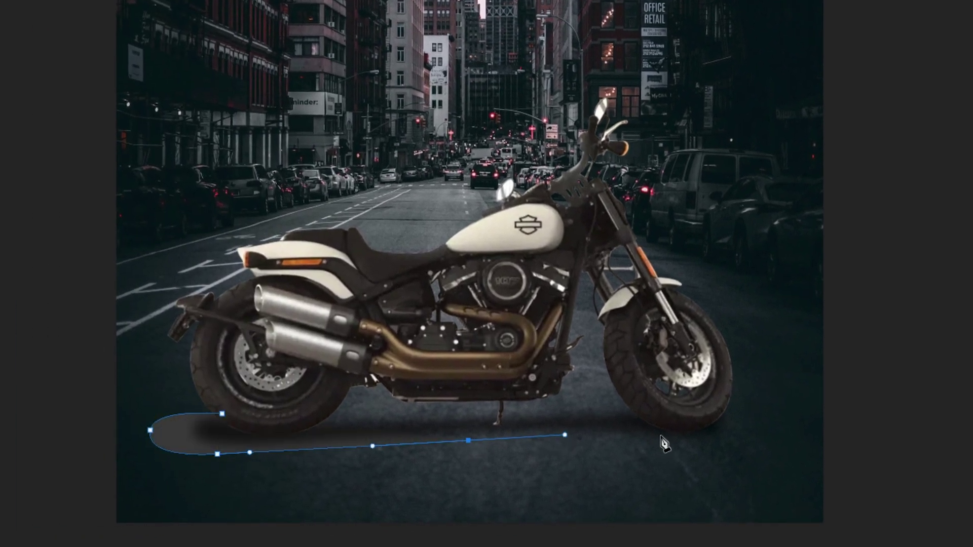
pyautogui.moveTo(739, 430); pyautogui.dragTo(759, 403)
pyautogui.moveTo(644, 402); pyautogui.dragTo(581, 399)
pyautogui.click(458, 406)
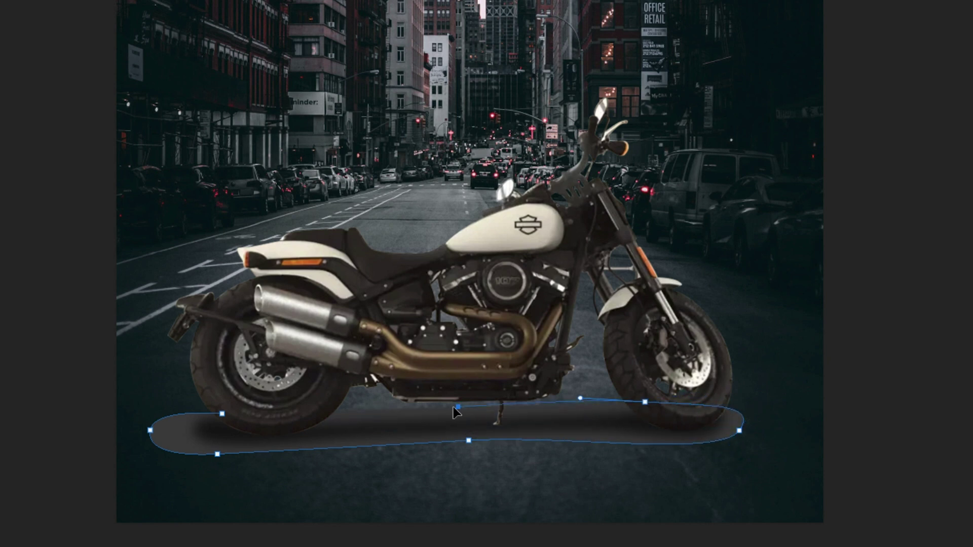
pyautogui.moveTo(453, 408); pyautogui.dragTo(325, 412)
pyautogui.hotkey('ctrl', 'z')
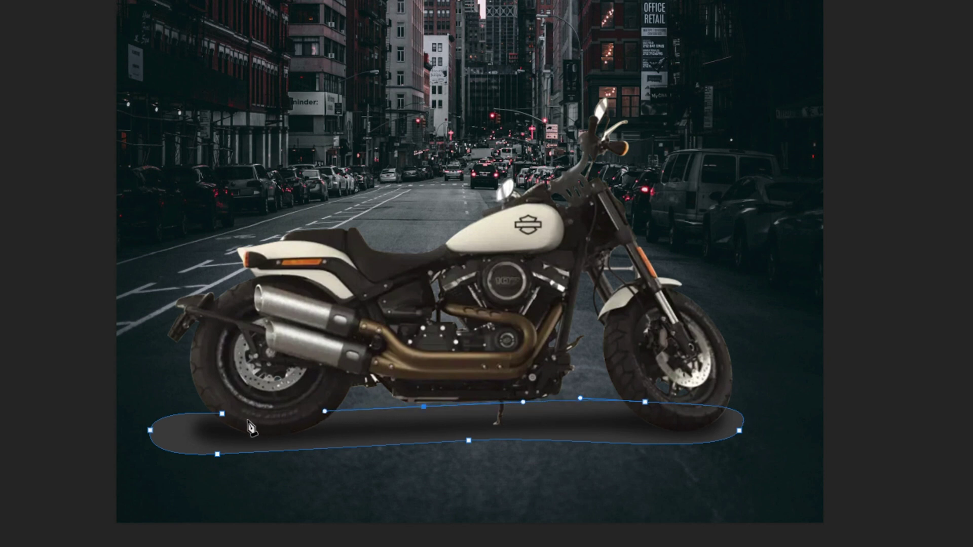
pyautogui.click(222, 414)
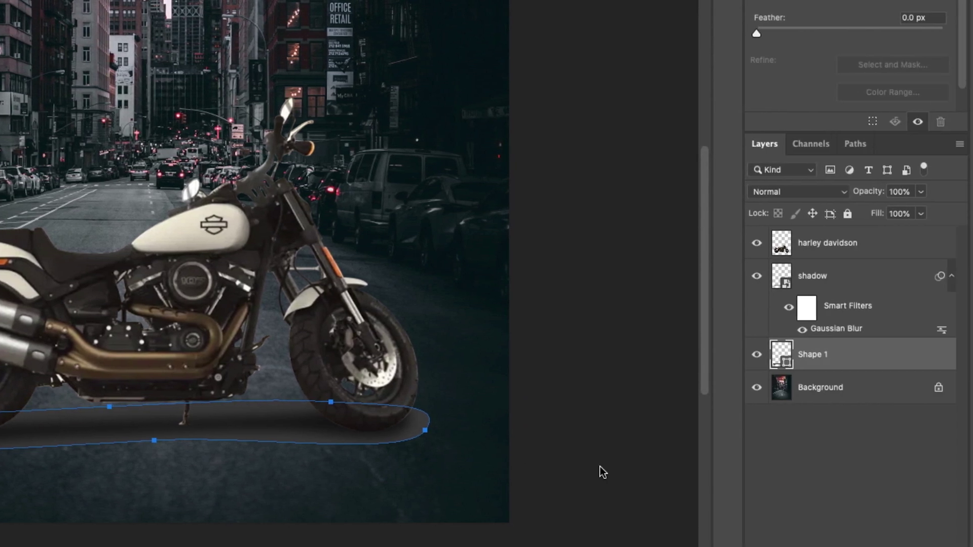
# Set the new shape layer's blend mode to Multiply and rename the layer as "shadow 2"
pyautogui.click(767, 191)
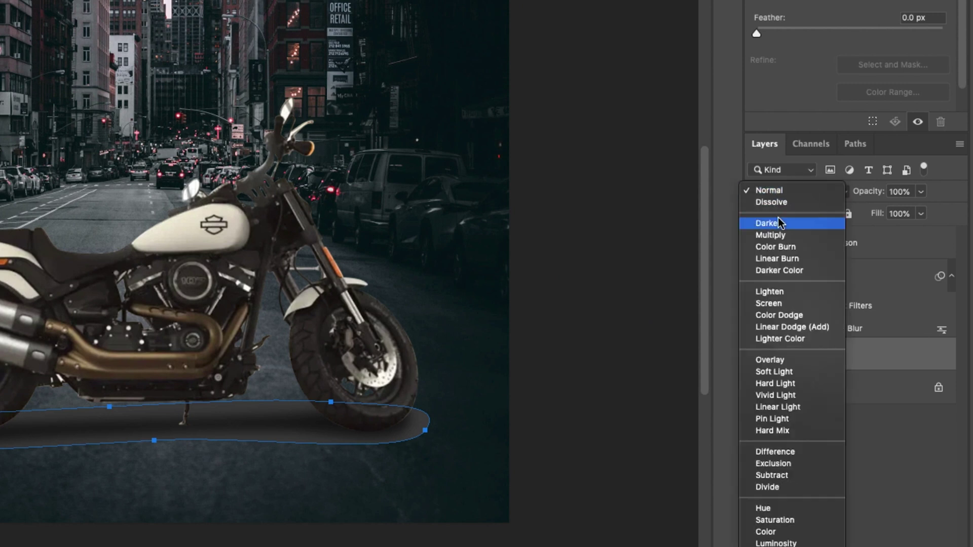
pyautogui.click(784, 234)
pyautogui.click(874, 438)
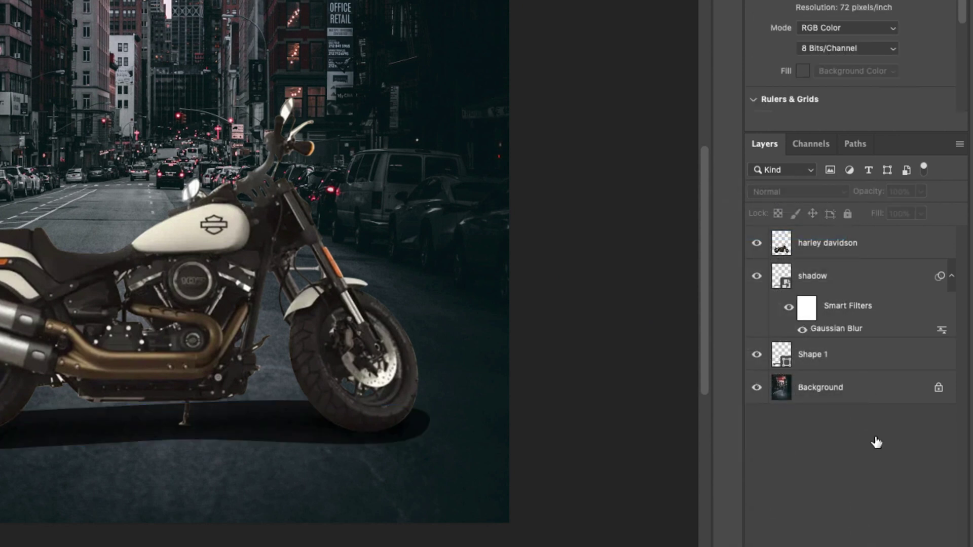
pyautogui.doubleClick(817, 354)
pyautogui.write('shadow 2')
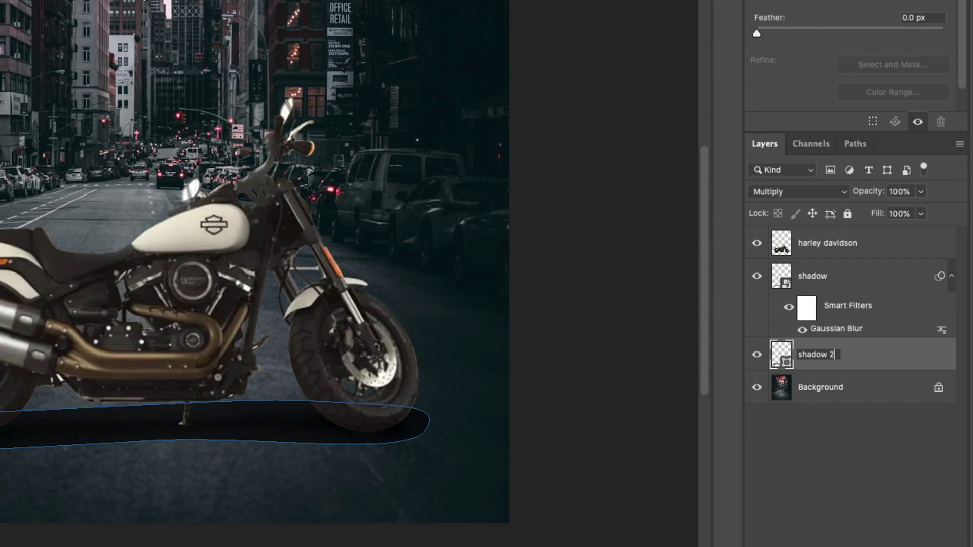
pyautogui.press('Return')
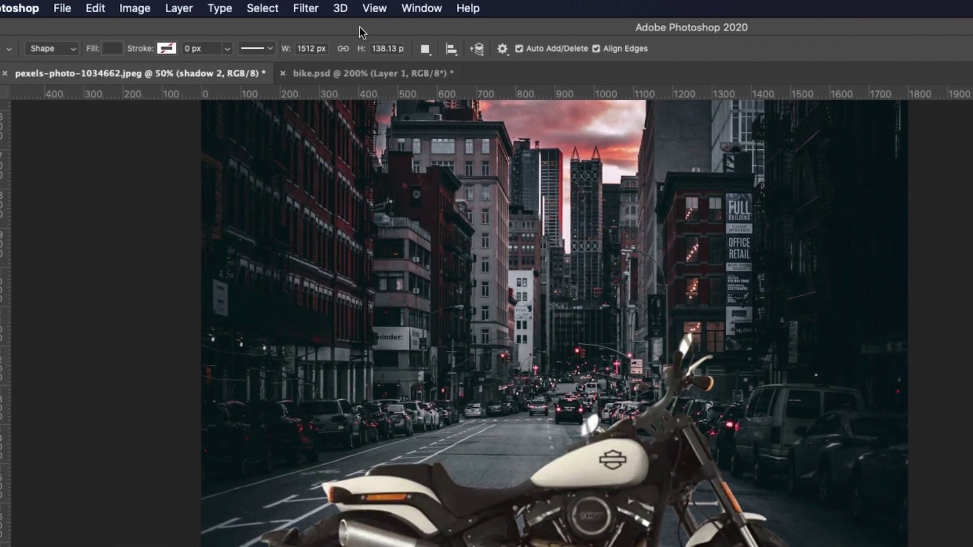
# Convert the shadow 2 layer to a smart object and apply a Gaussian Blur with a 36-pixel radius
pyautogui.click(306, 9)
pyautogui.moveTo(445, 212)
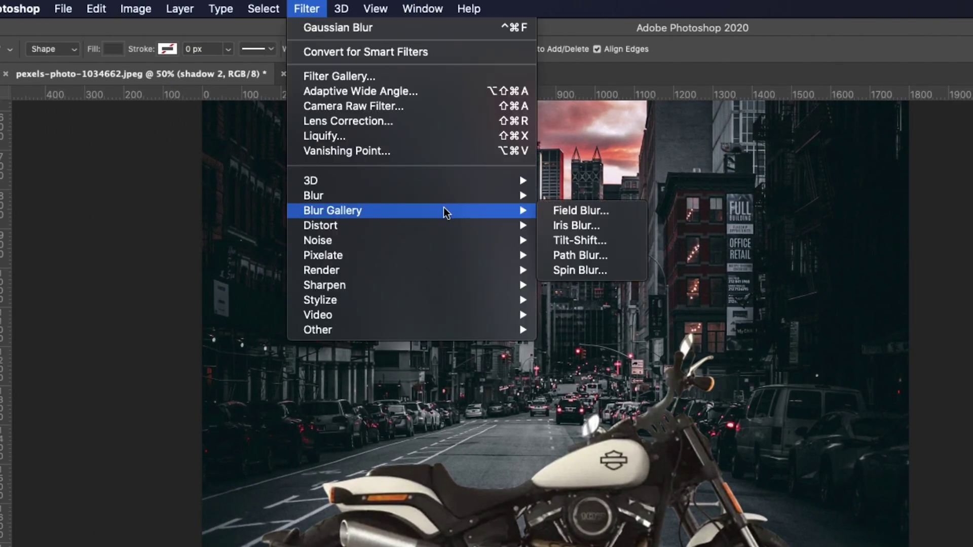
pyautogui.click(590, 253)
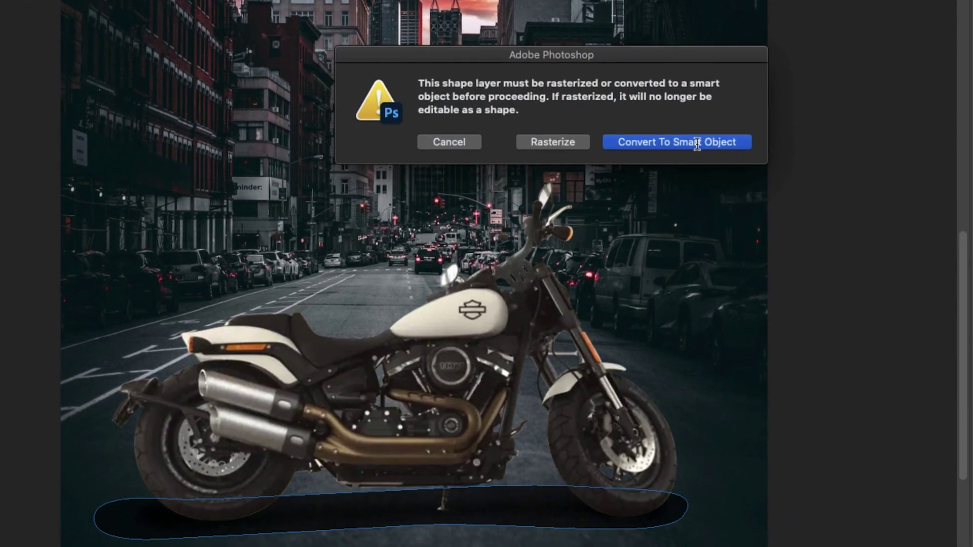
pyautogui.click(754, 212)
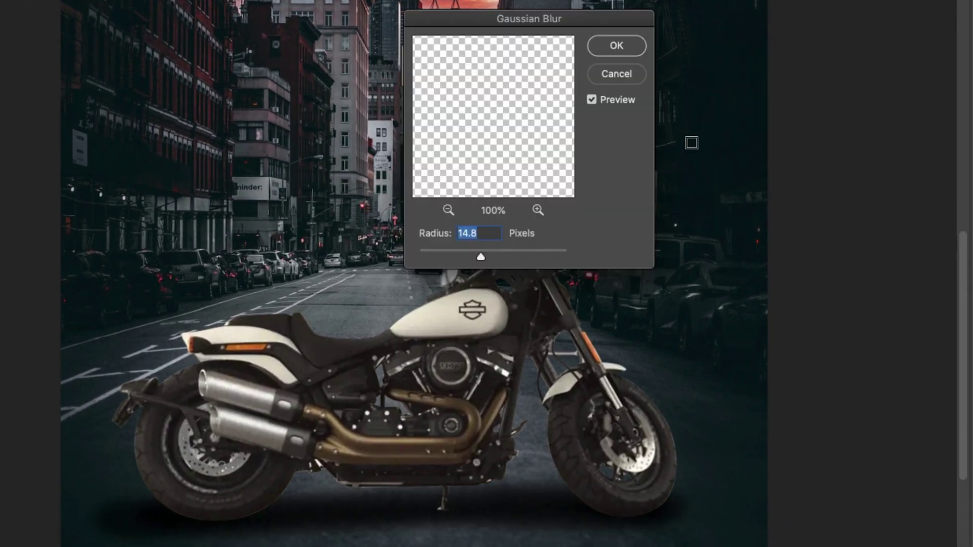
pyautogui.moveTo(486, 253); pyautogui.dragTo(491, 254)
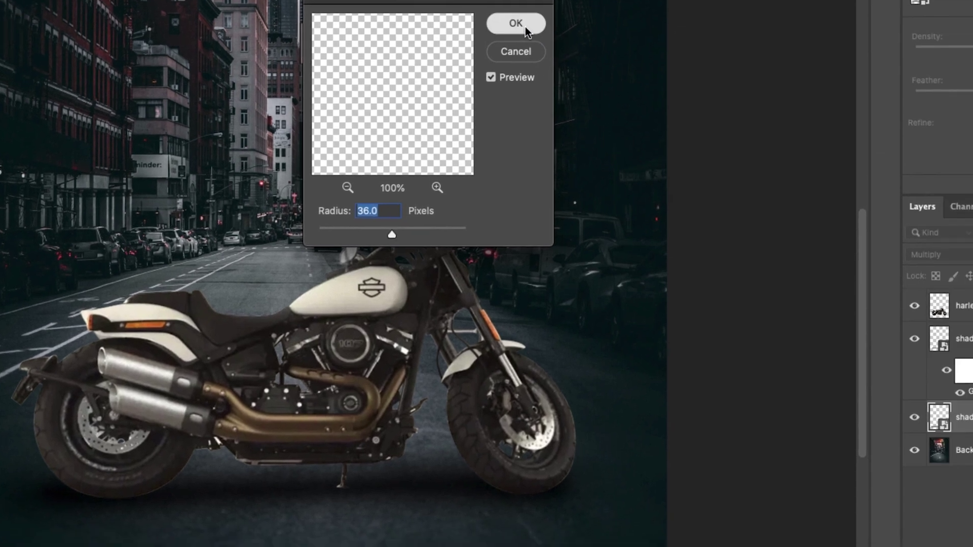
pyautogui.click(626, 49)
# Lower the shadow 2 layer's opacity to about 83% and collapse the smart filter lists of both shadow layers
pyautogui.click(865, 207)
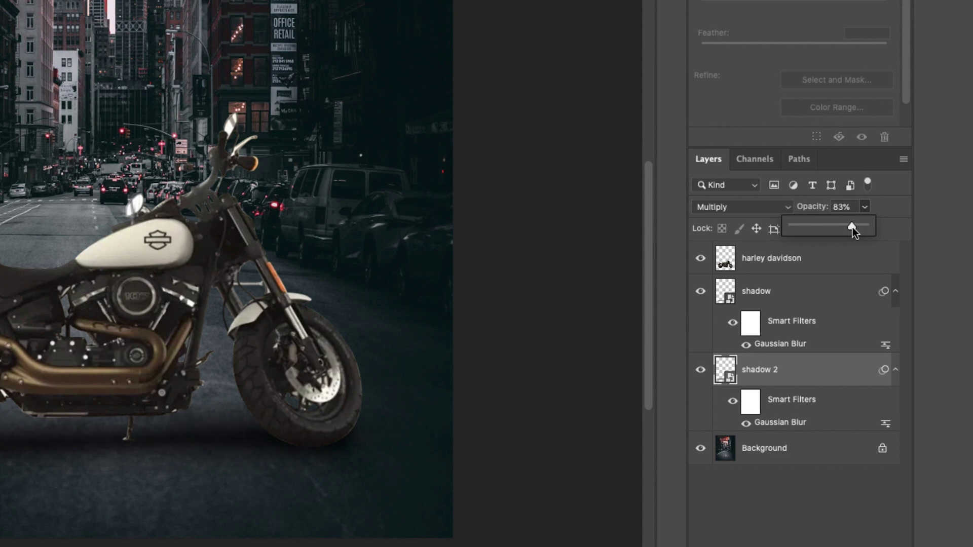
pyautogui.click(815, 535)
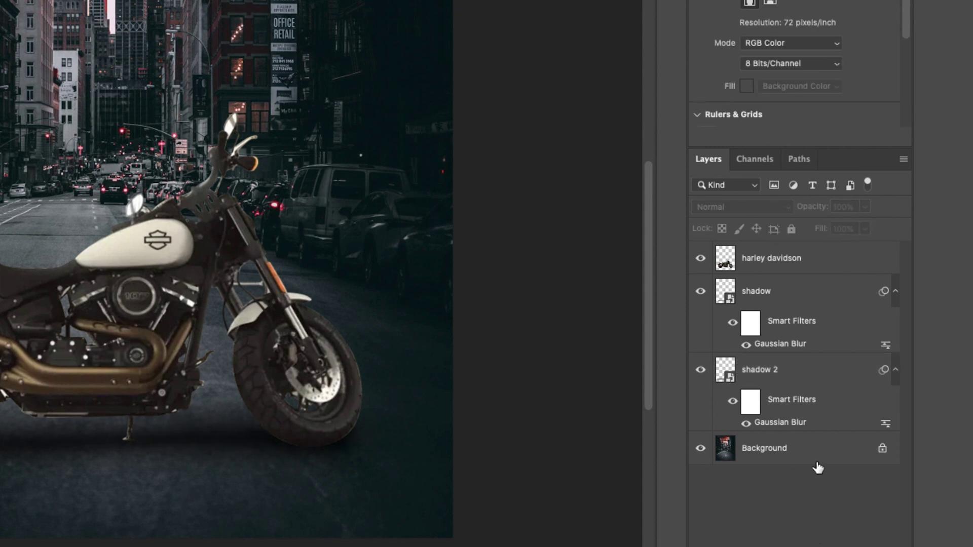
pyautogui.click(896, 369)
pyautogui.click(896, 291)
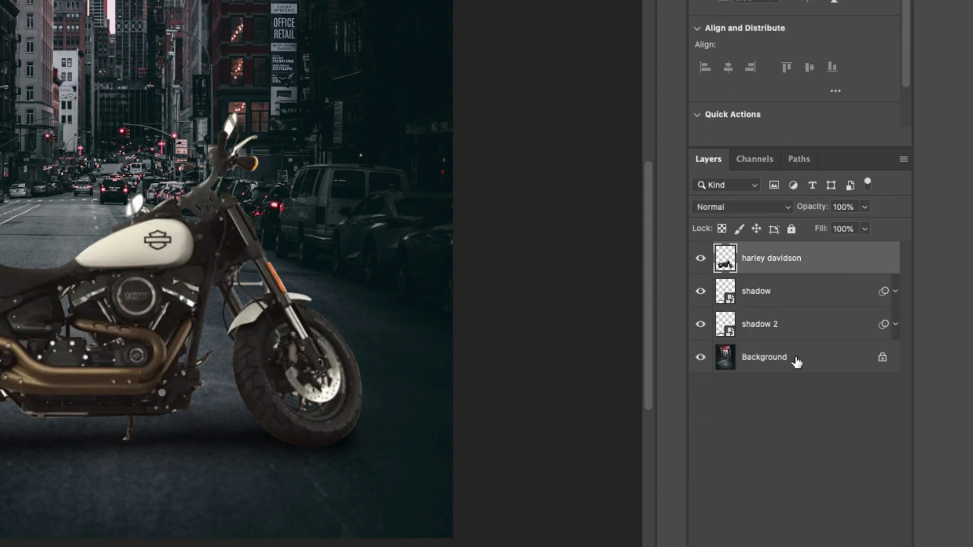
# Duplicate the Background layer and move the copy above the harley davidson layer
pyautogui.click(797, 360)
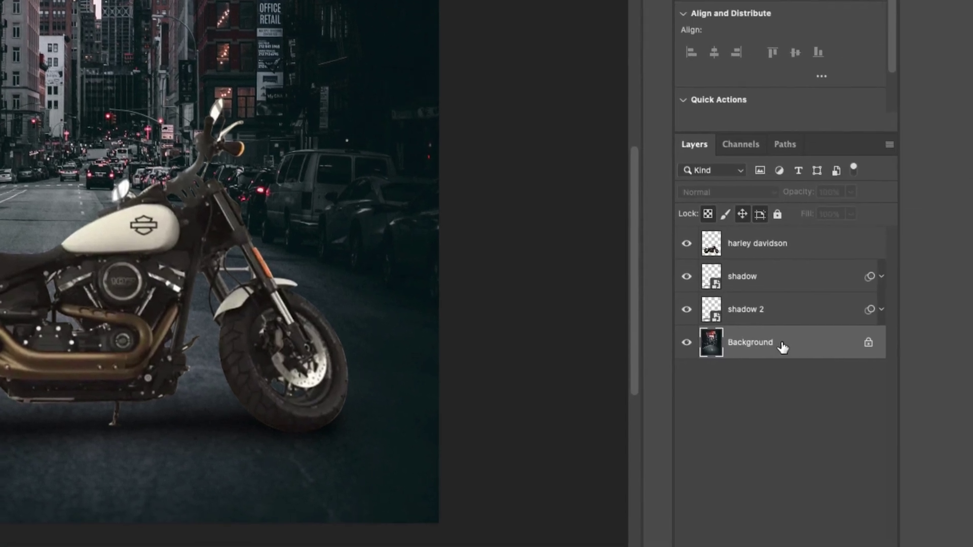
pyautogui.hotkey('ctrl', 'j')
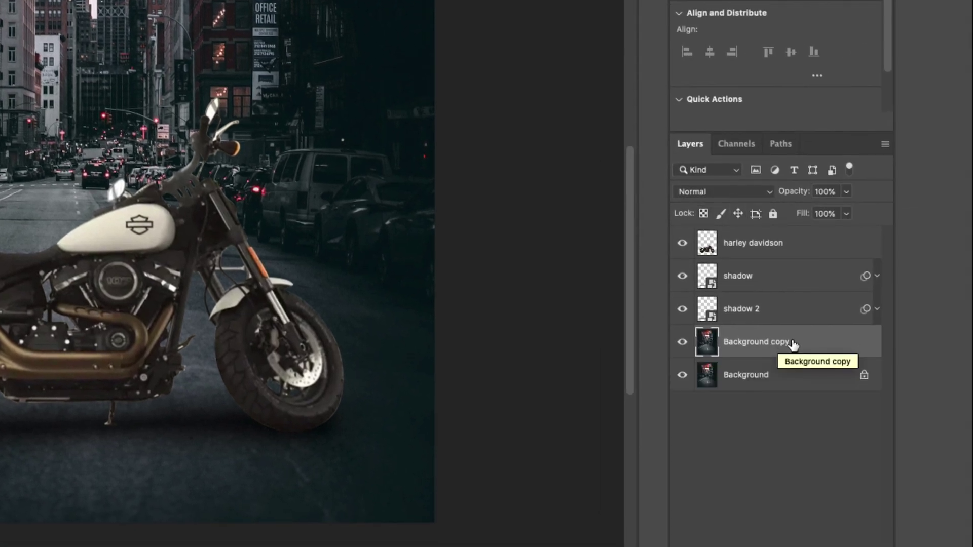
pyautogui.moveTo(779, 344); pyautogui.dragTo(768, 244)
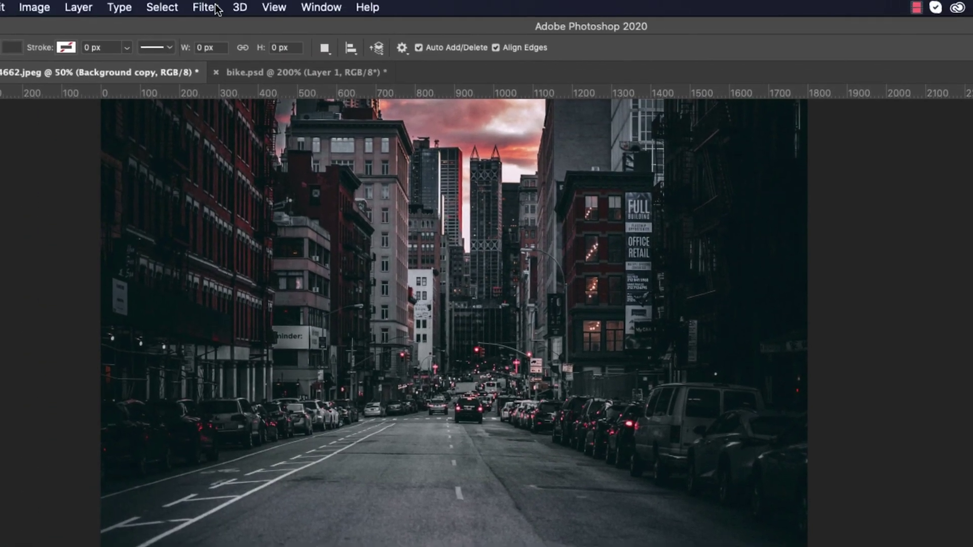
# Apply the Average blur to the Background copy layer and clip it to the harley davidson layer
pyautogui.click(212, 8)
pyautogui.moveTo(324, 195)
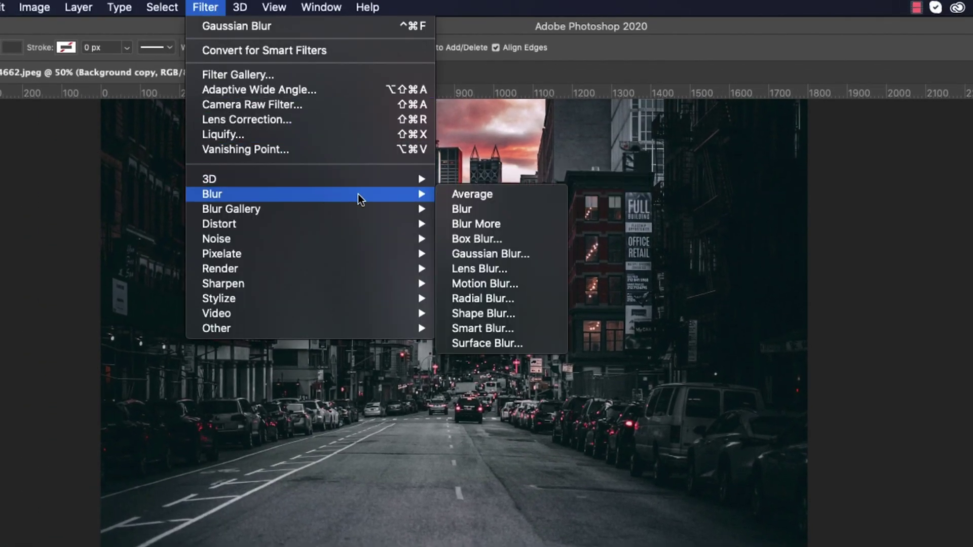
pyautogui.click(509, 203)
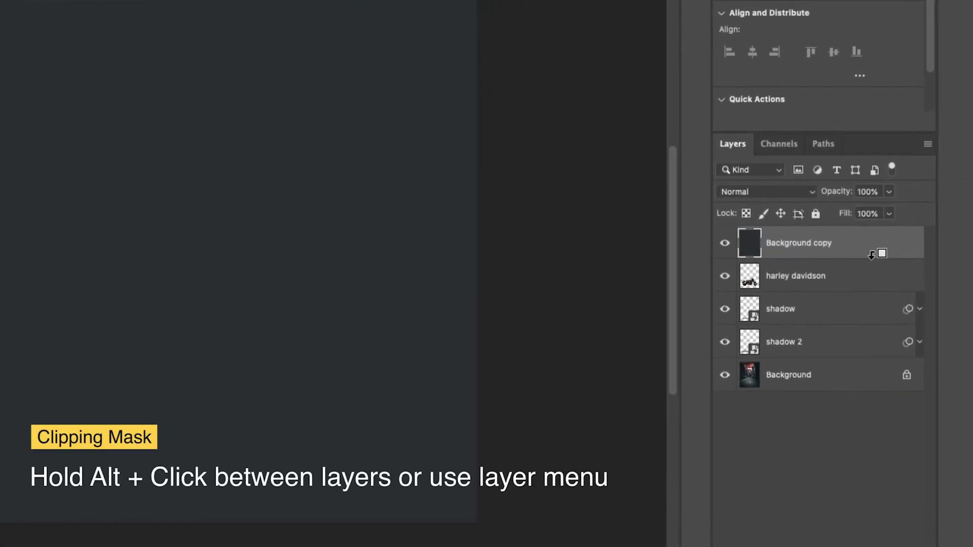
pyautogui.keyDown('alt'); pyautogui.click(872, 254); pyautogui.keyUp('alt')
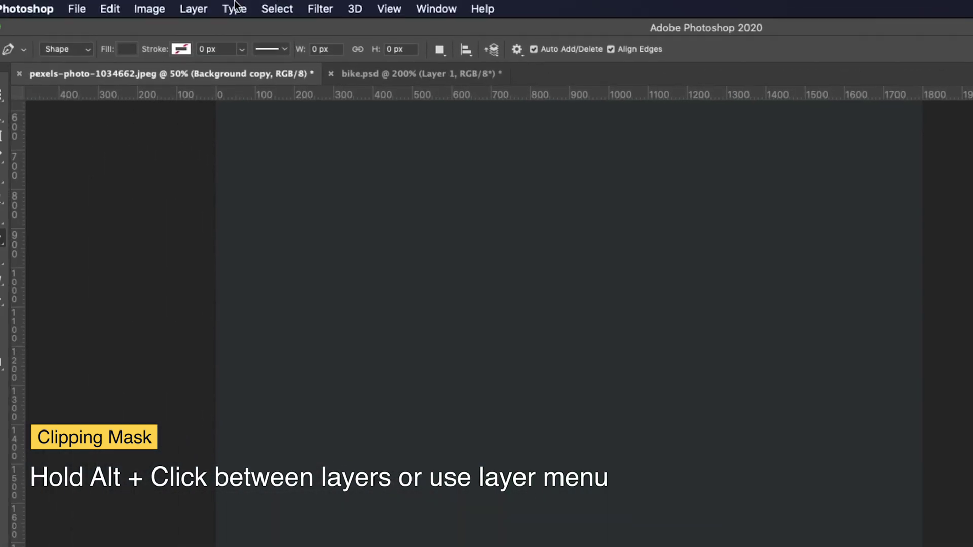
pyautogui.click(205, 9)
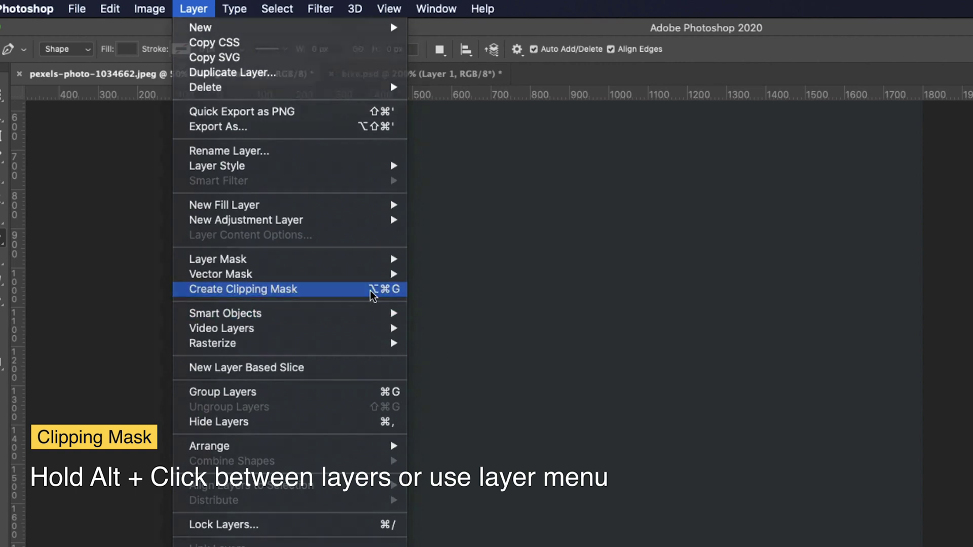
pyautogui.click(372, 293)
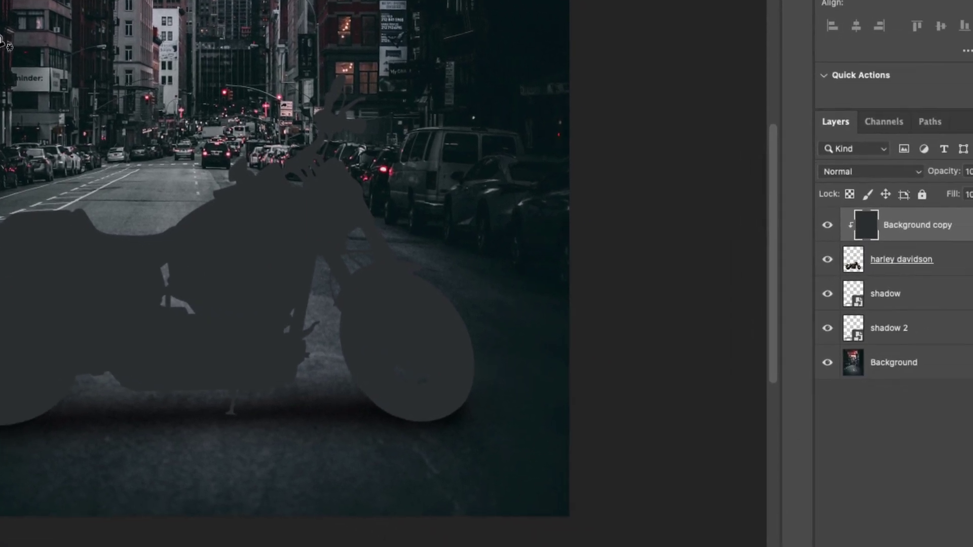
# Set the clipped Background copy layer's blend mode to Color and lower its opacity to about 84%
pyautogui.click(841, 163)
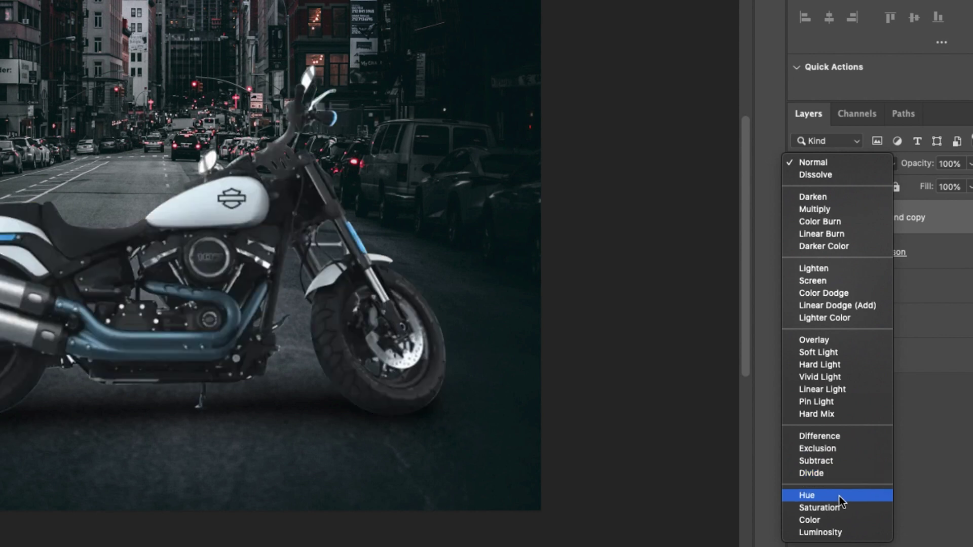
pyautogui.click(850, 523)
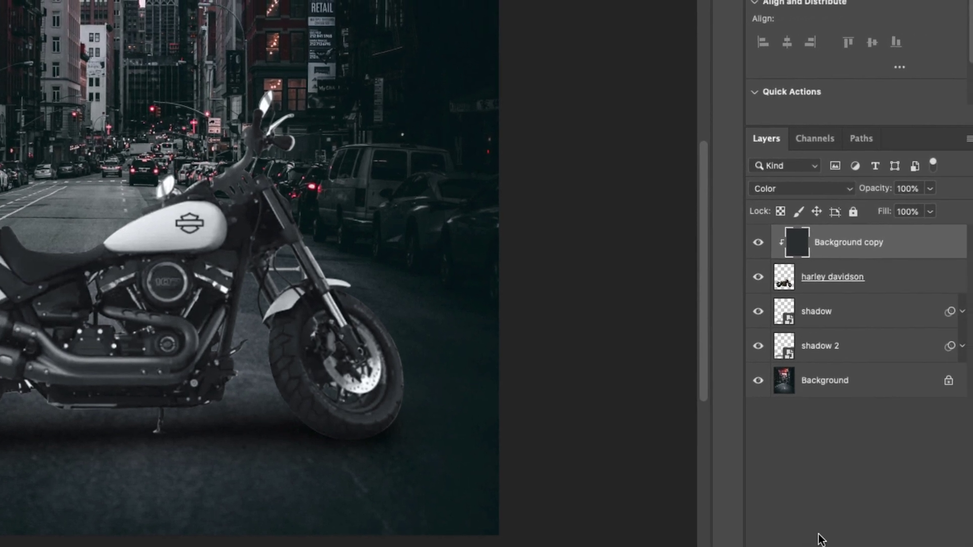
pyautogui.click(929, 189)
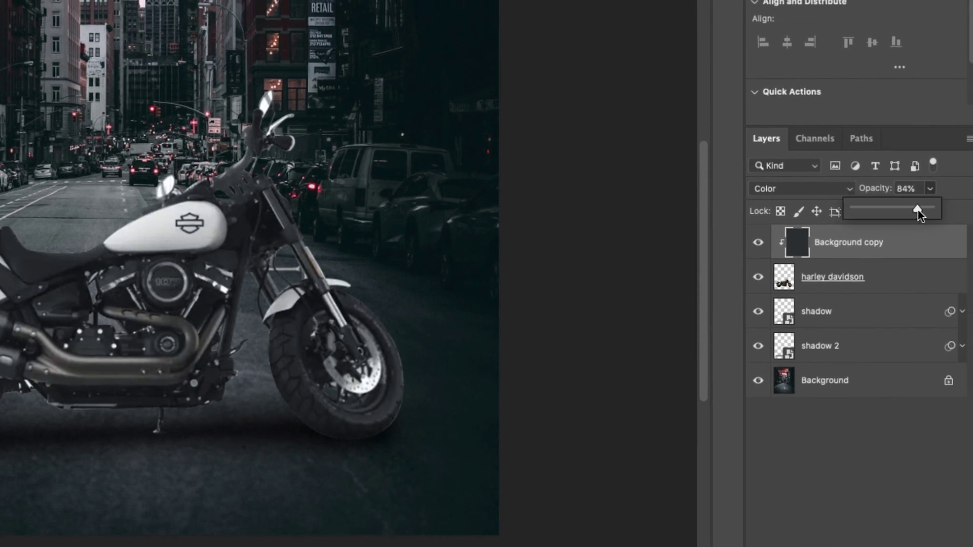
pyautogui.click(906, 256)
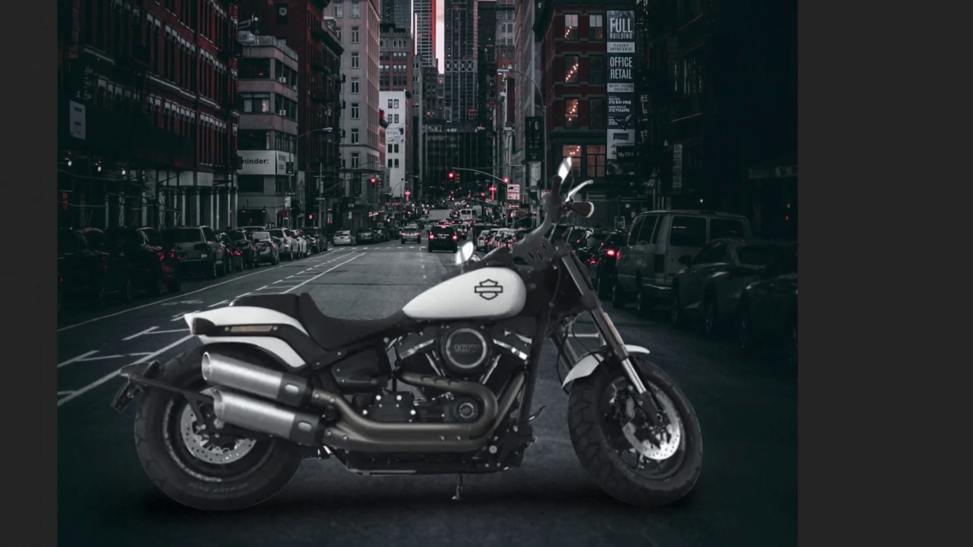
# Add a Curves adjustment layer named Curves 1 above the Background copy and clip it to the motorcycle
pyautogui.click(149, 10)
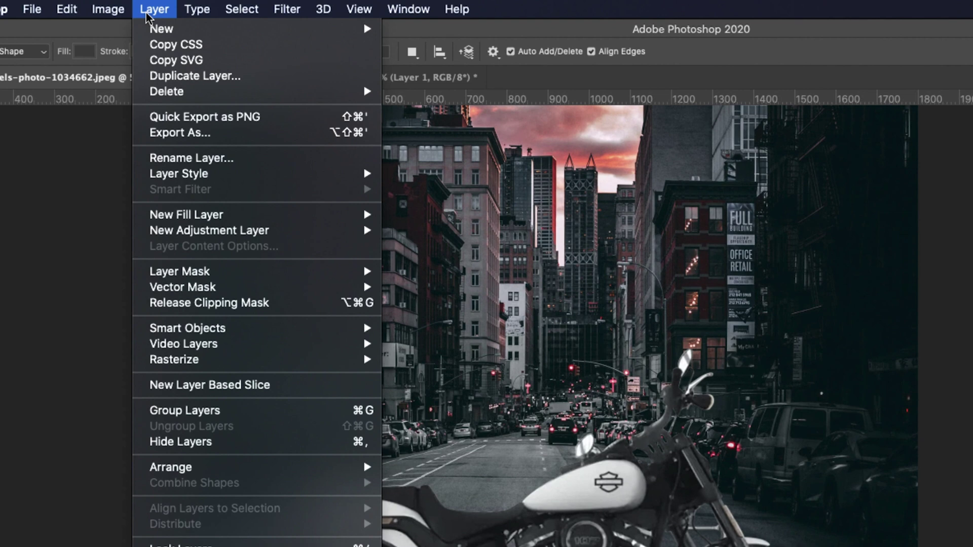
pyautogui.moveTo(269, 233)
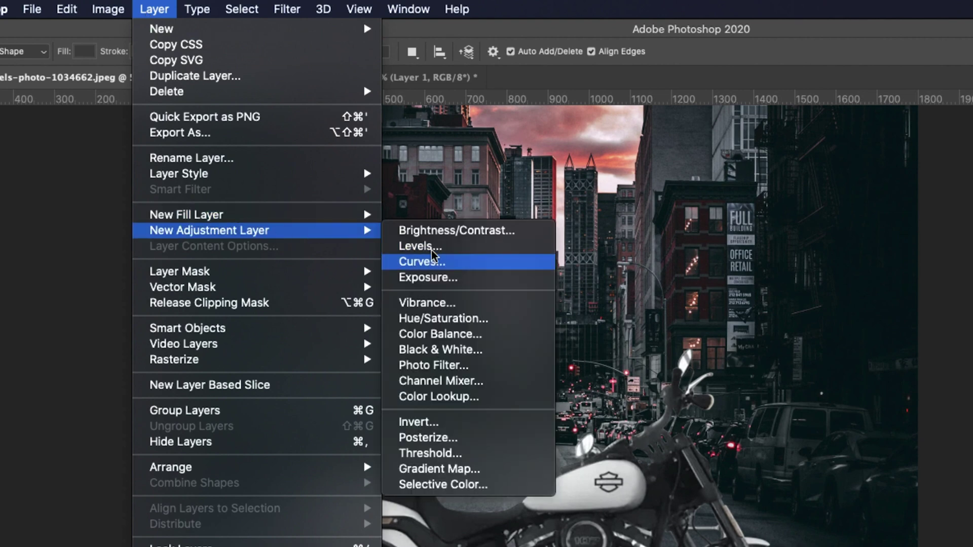
pyautogui.click(439, 264)
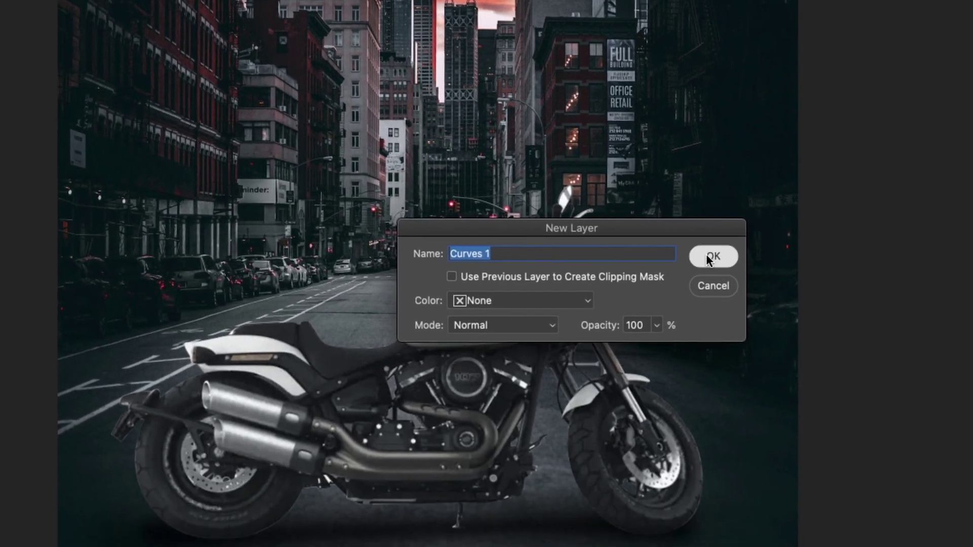
pyautogui.click(833, 420)
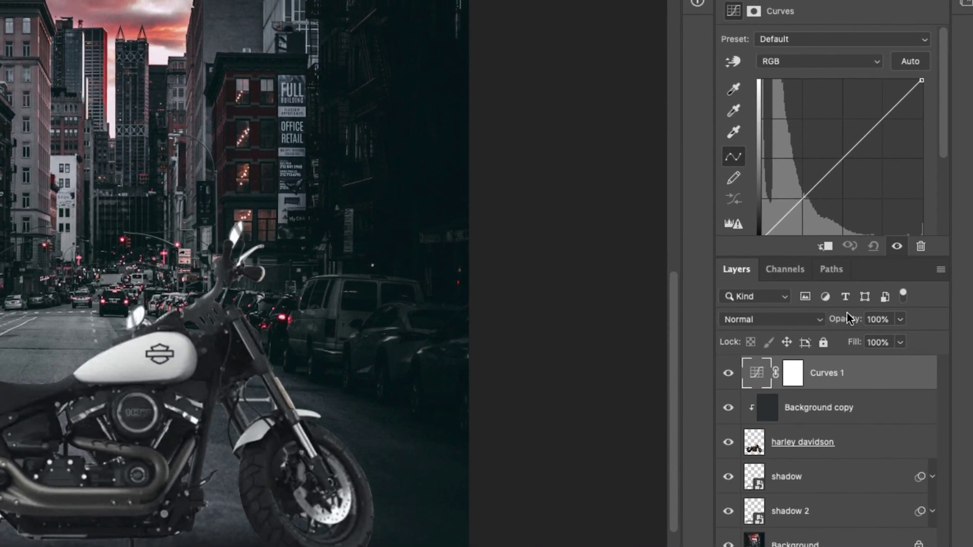
pyautogui.click(825, 247)
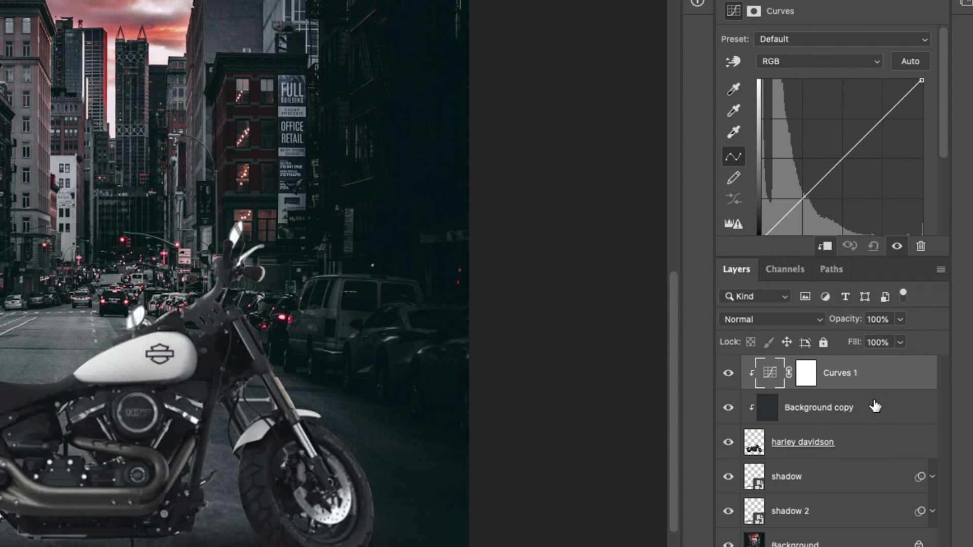
# Set the black point of the Curves adjustment by sampling the dark building area of the street photo
pyautogui.click(739, 90)
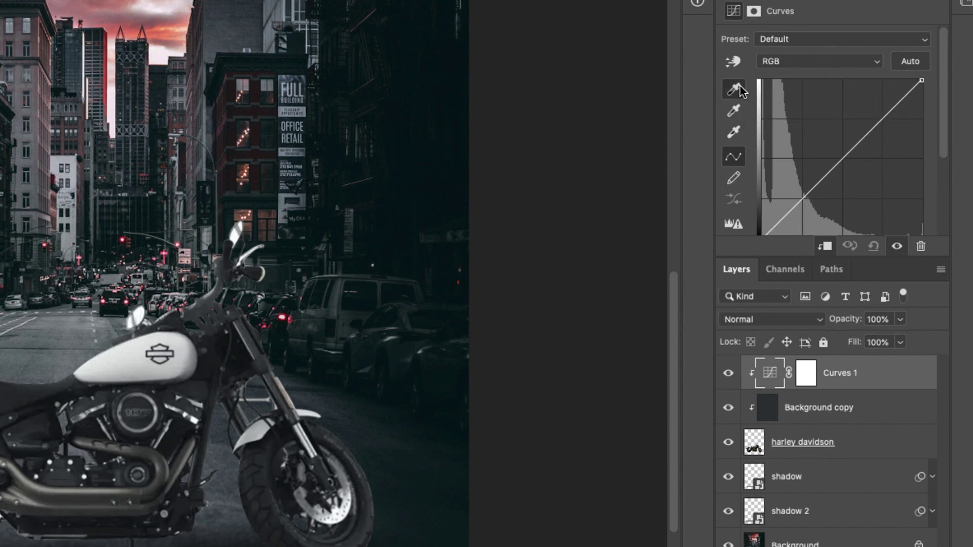
pyautogui.click(412, 164)
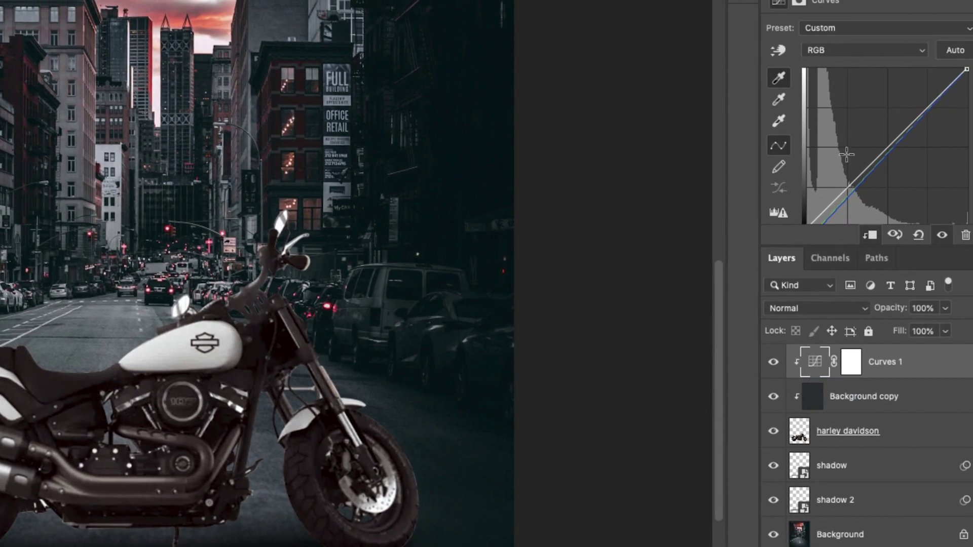
# Set the gray point of the Curves 1 adjustment, and sample the bright clouds in the sky for its white point
pyautogui.click(781, 102)
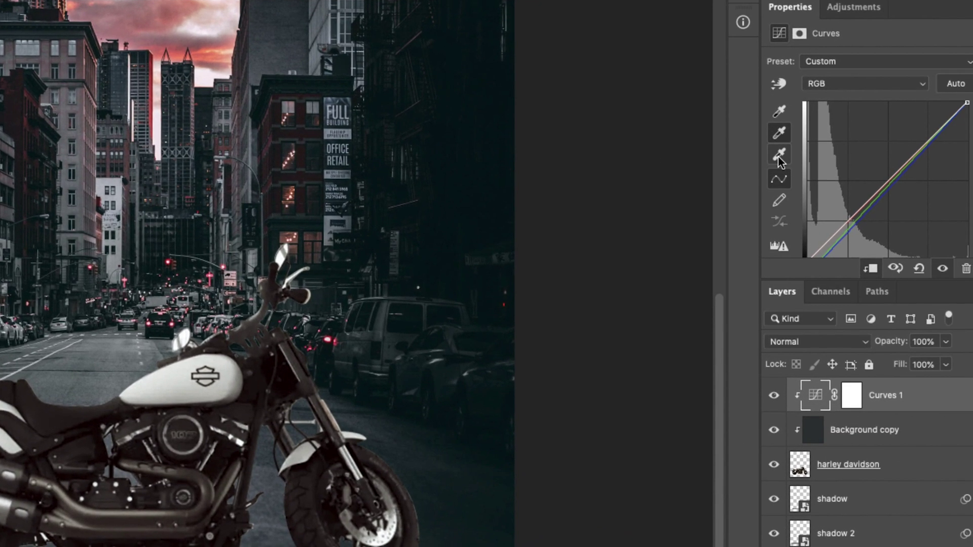
pyautogui.click(778, 155)
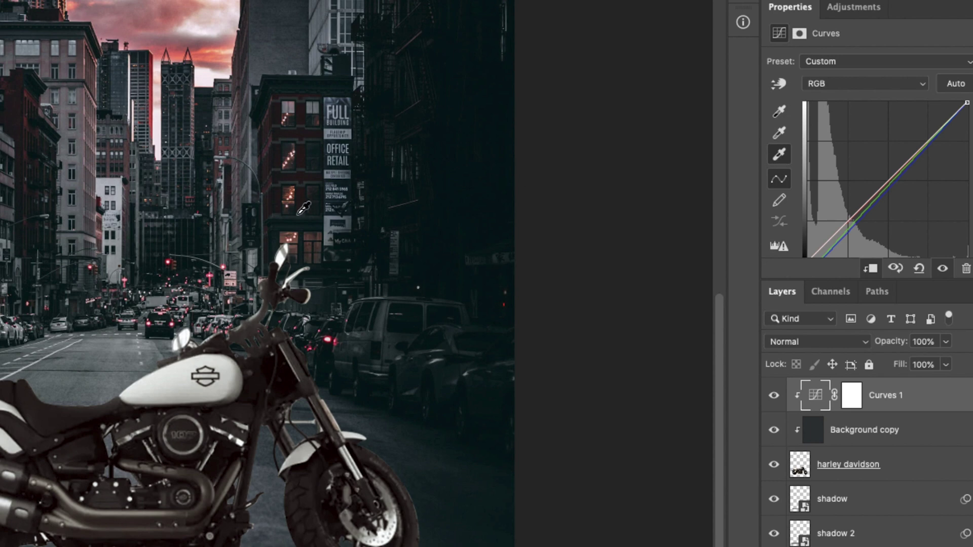
pyautogui.moveTo(303, 207); pyautogui.dragTo(293, 321)
pyautogui.click(111, 116)
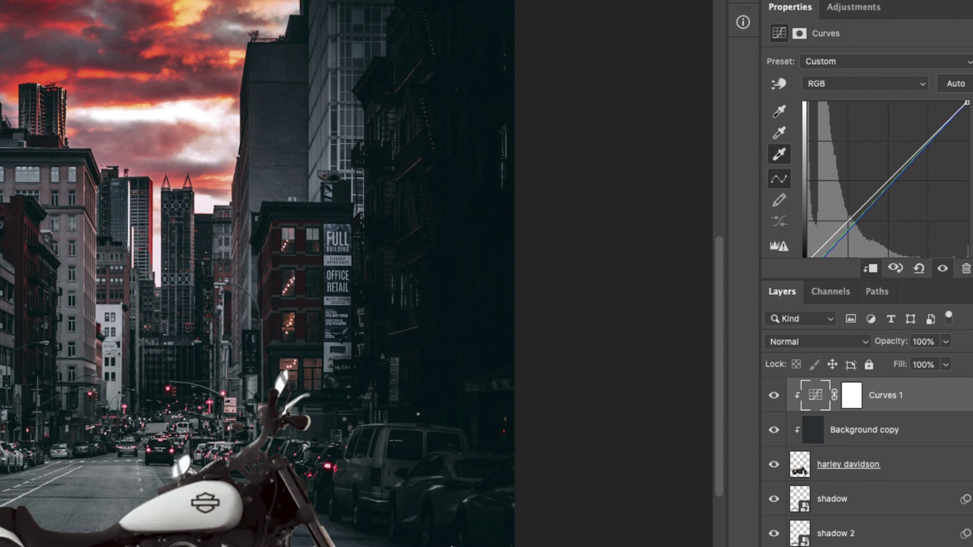
pyautogui.scroll(-5, 458, 472)
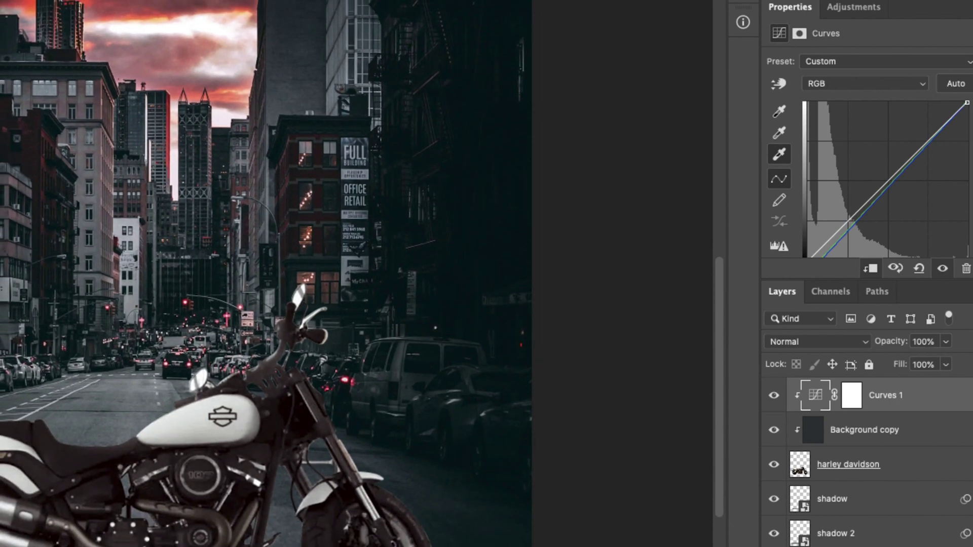
pyautogui.press('Tab')
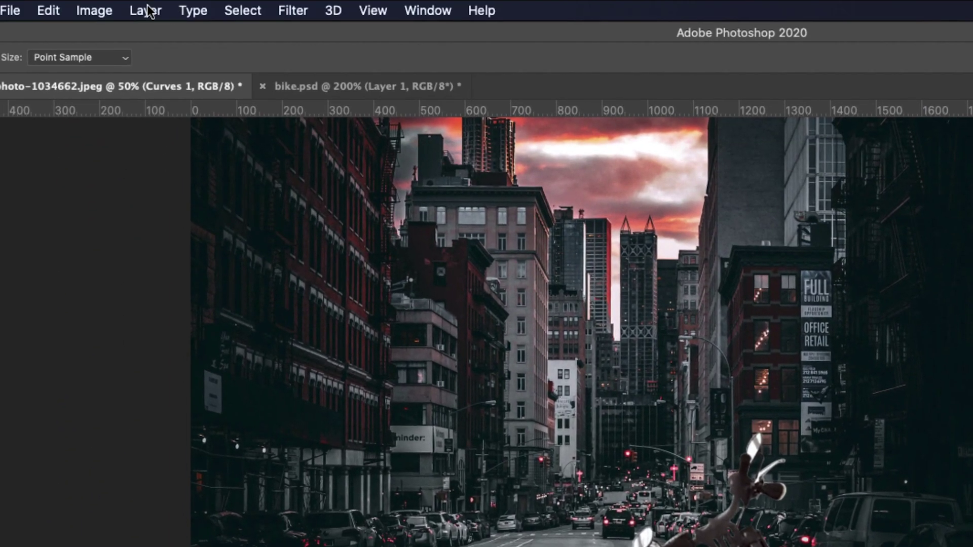
# Add a second Curves adjustment layer named Curves 2 above Curves 1, in Normal mode at 100% opacity
pyautogui.click(145, 10)
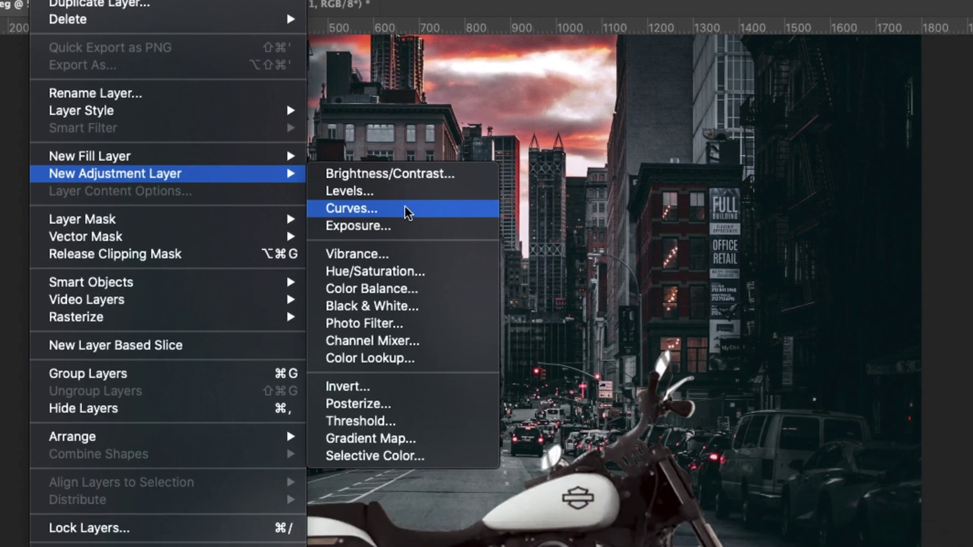
pyautogui.click(446, 289)
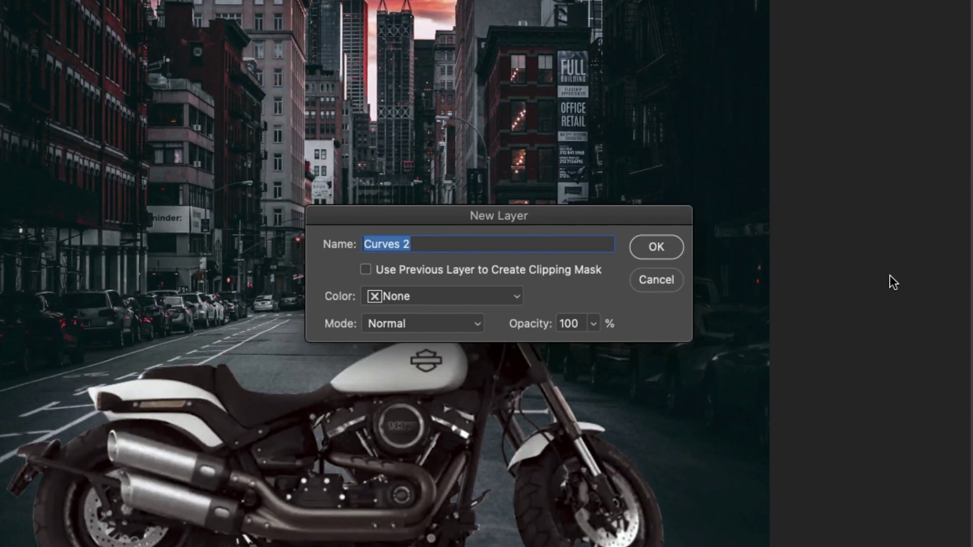
pyautogui.click(646, 245)
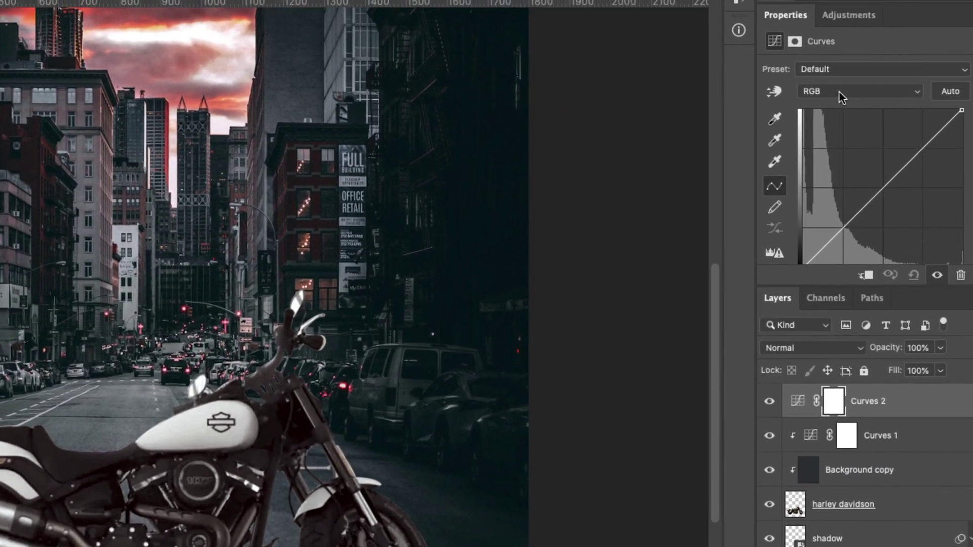
# Pull the middle of the Red channel curve slightly down in Curves 2 and clip the adjustment to the motorcycle
pyautogui.click(912, 22)
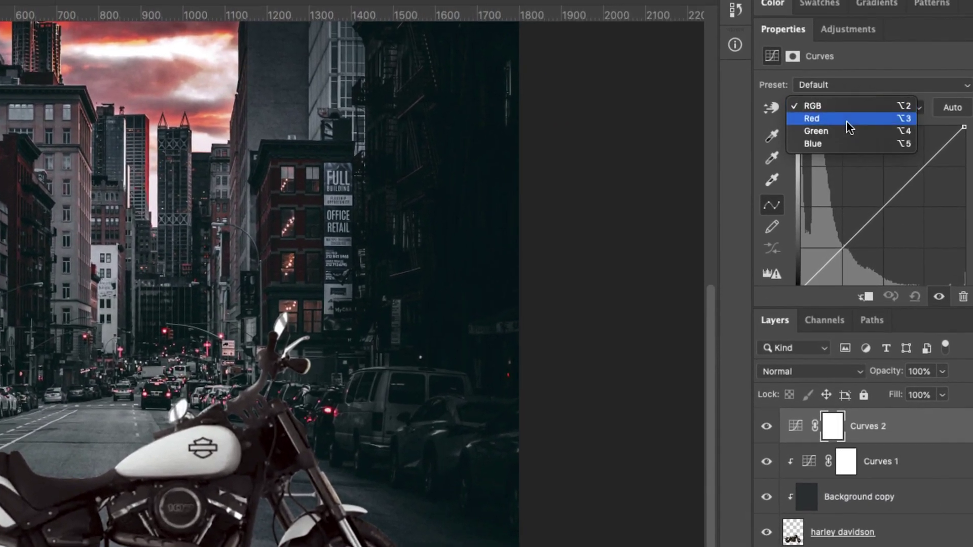
pyautogui.click(840, 118)
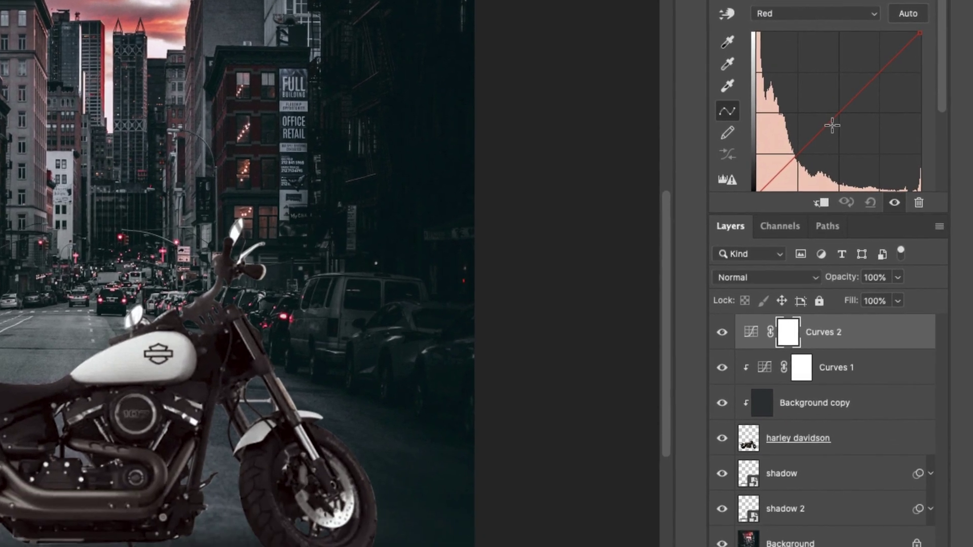
pyautogui.moveTo(832, 125); pyautogui.dragTo(834, 130)
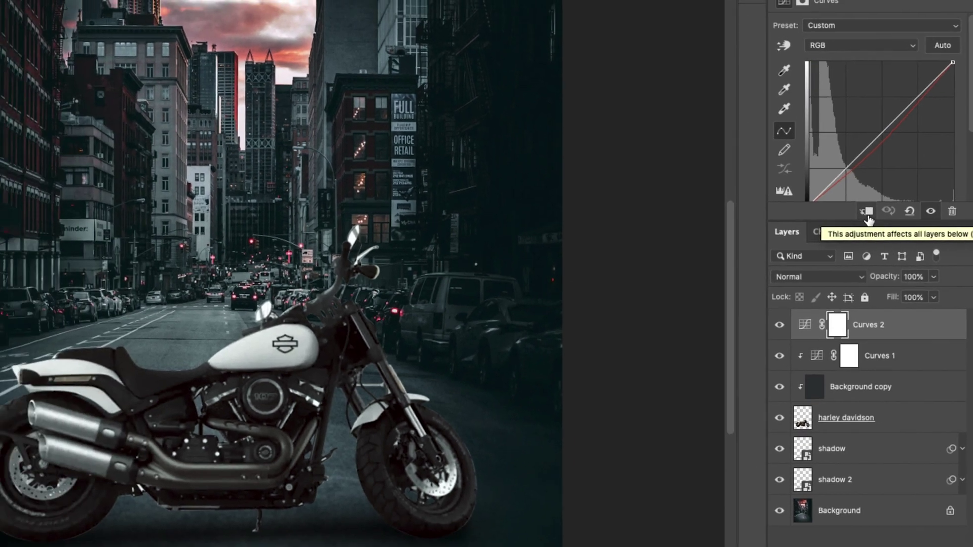
pyautogui.click(867, 212)
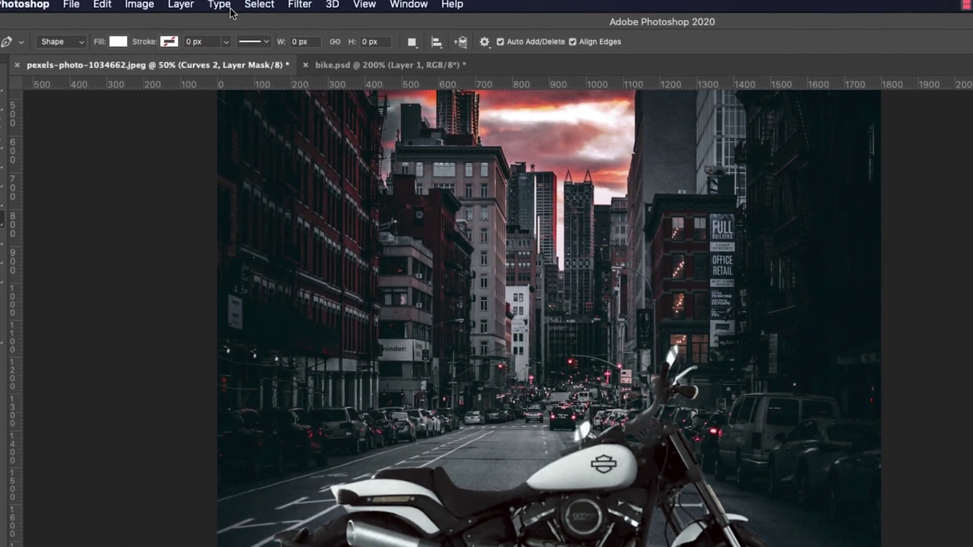
# Add a Brightness/Contrast adjustment layer named Brightness/Contrast 1 above Curves 2 and clip it to the motorcycle
pyautogui.click(193, 8)
pyautogui.moveTo(373, 244)
pyautogui.moveTo(365, 207)
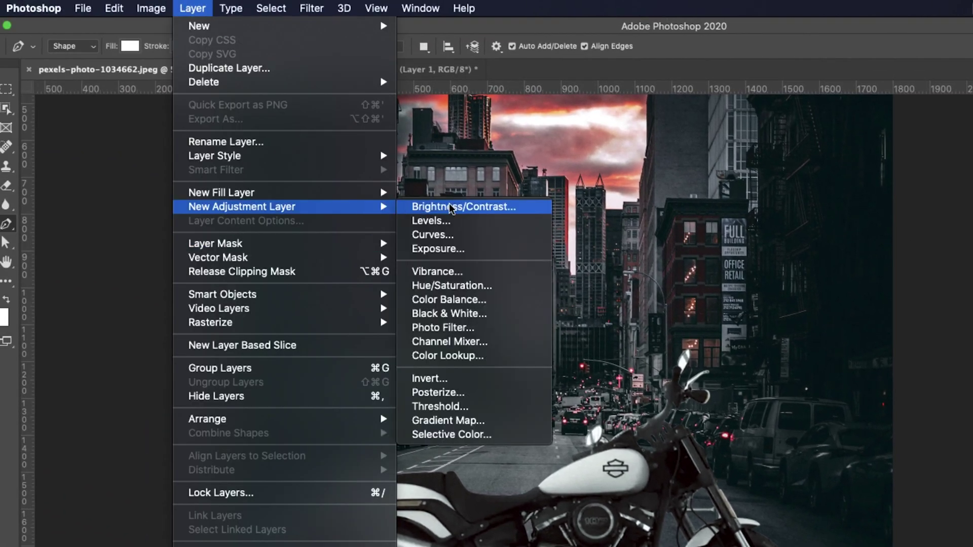
pyautogui.click(467, 206)
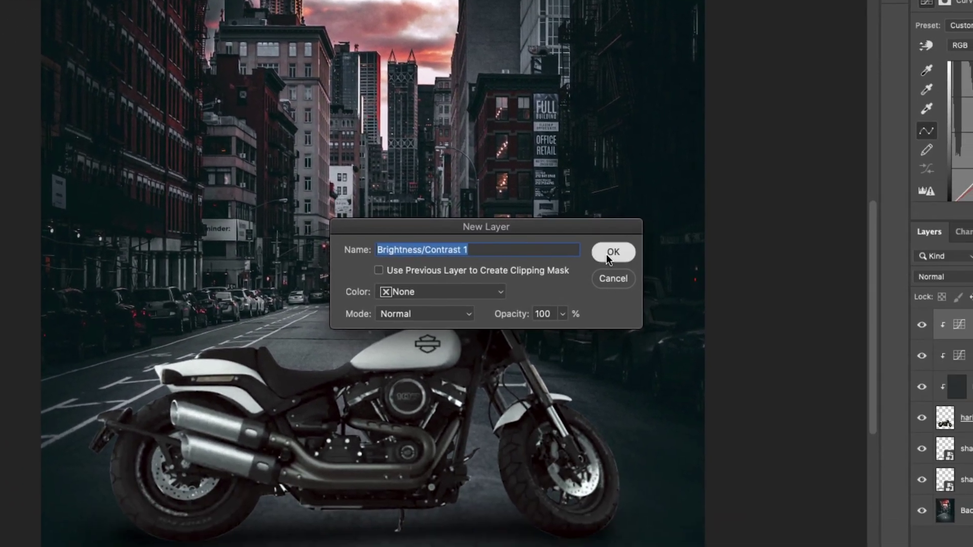
pyautogui.click(629, 262)
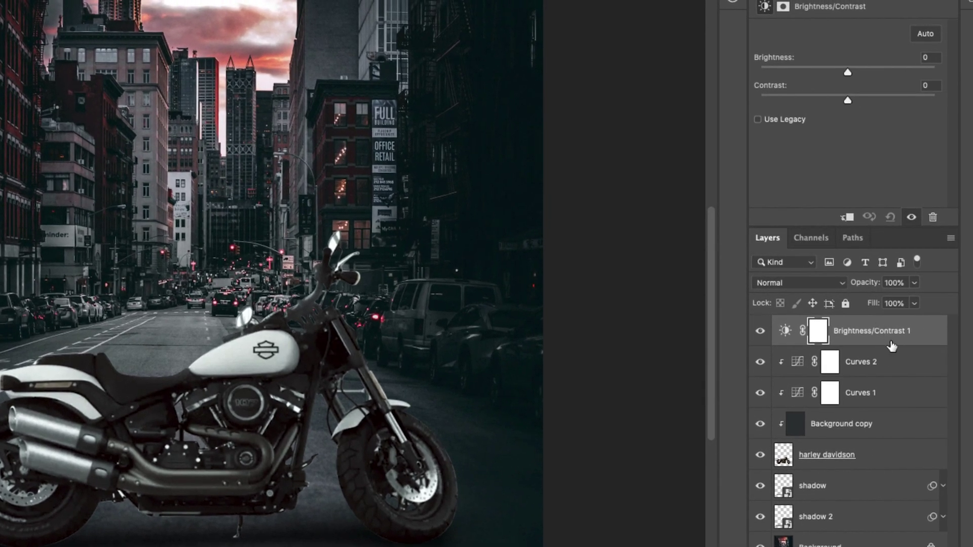
pyautogui.keyDown('alt'); pyautogui.click(905, 345); pyautogui.keyUp('alt')
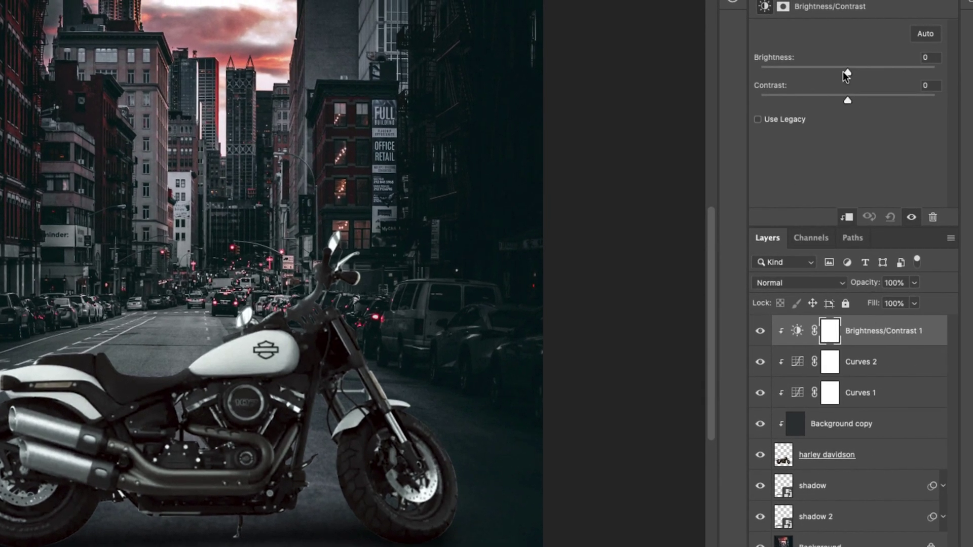
# Lower the motorcycle's brightness to about -79 and raise its contrast slightly in the Brightness/Contrast adjustment
pyautogui.moveTo(805, 73)
pyautogui.mouseDown()
pyautogui.moveTo(768, 73)
pyautogui.moveTo(801, 73)
pyautogui.mouseUp()
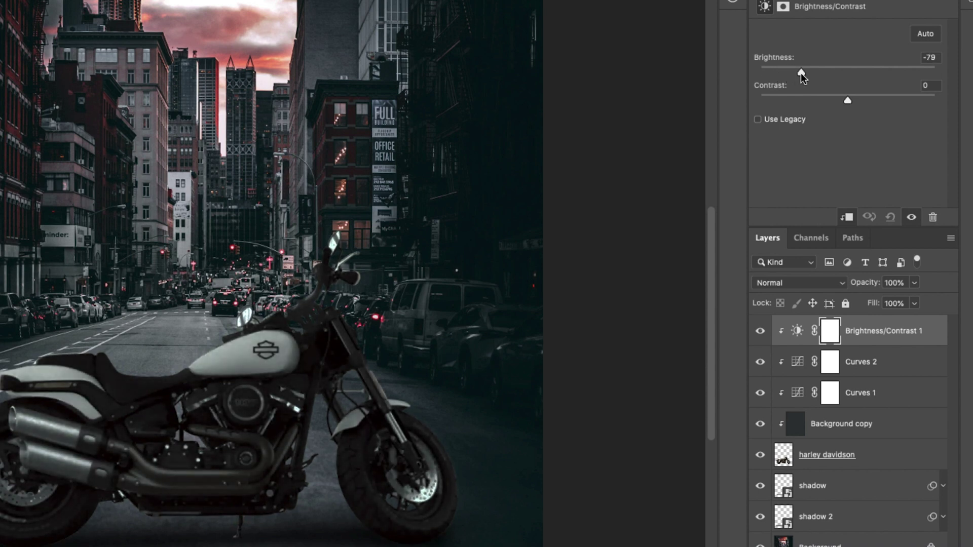
pyautogui.moveTo(851, 99)
pyautogui.mouseDown()
pyautogui.moveTo(885, 97)
pyautogui.moveTo(869, 98)
pyautogui.mouseUp()
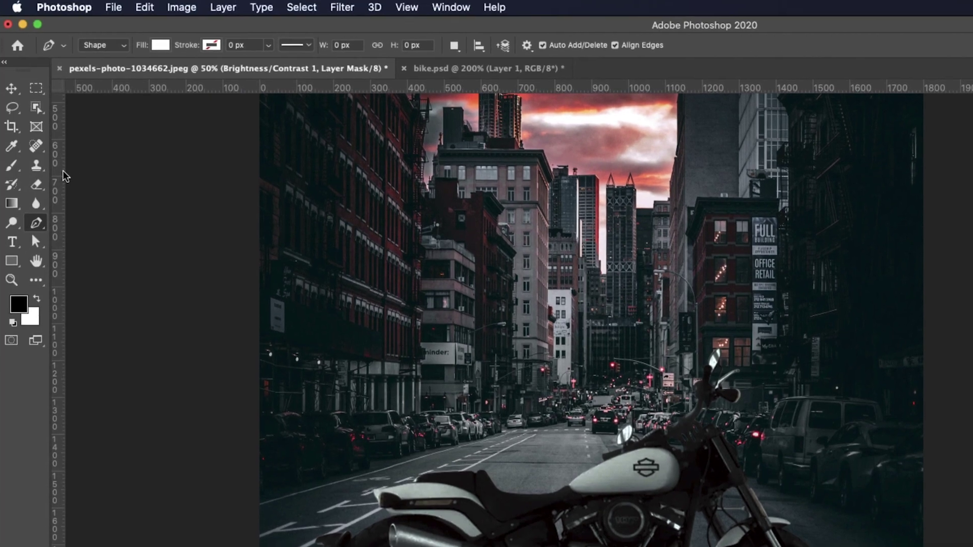
# Switch to the Brush tool with the Brightness/Contrast 1 layer mask active
pyautogui.click(14, 169)
pyautogui.rightClick(14, 174)
pyautogui.click(71, 163)
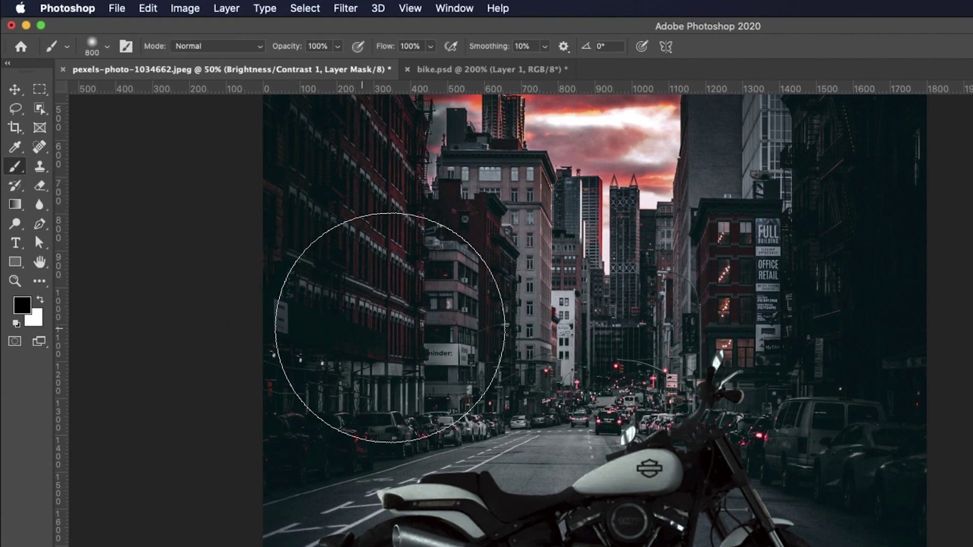